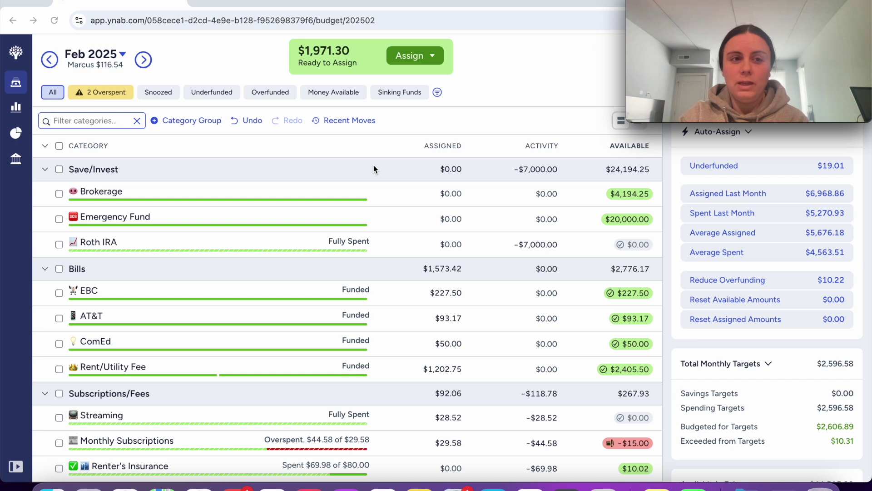
Switch to the 2024 Money spreadsheet in Google Sheets and examine the Bank Bonus row across all months of 2024.
click(202, 4)
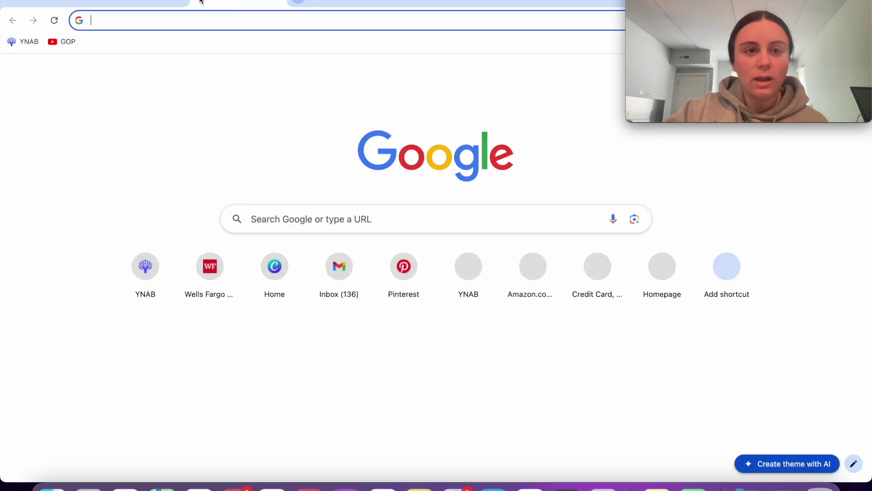
key(ctrl+Tab)
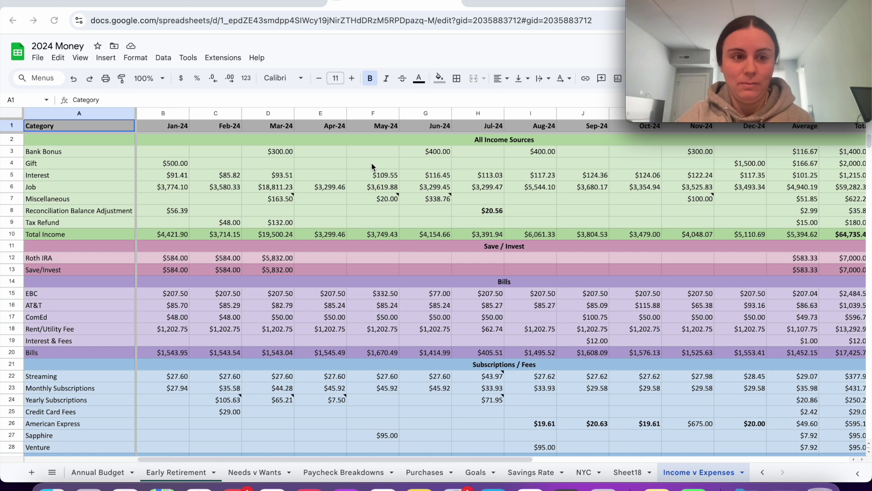
click(15, 155)
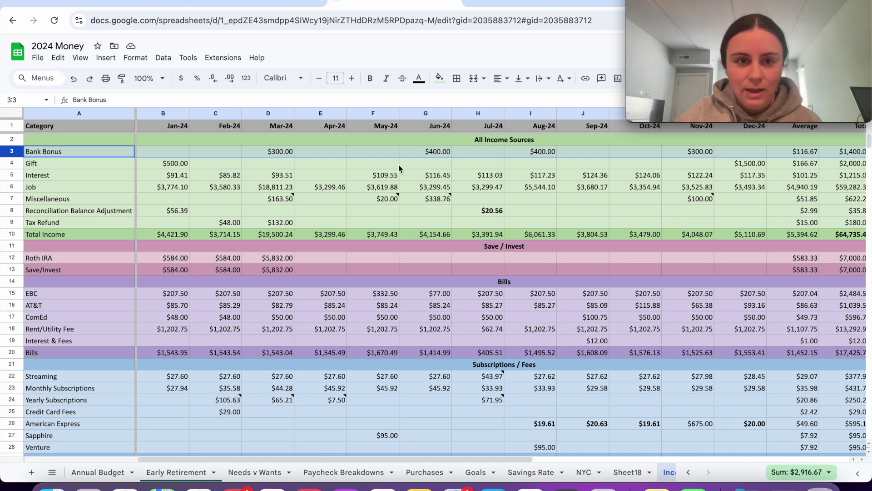
scroll(549, 179, right, 2)
scroll(550, 180, down, 1)
scroll(549, 180, left, 2)
scroll(549, 180, up, 1)
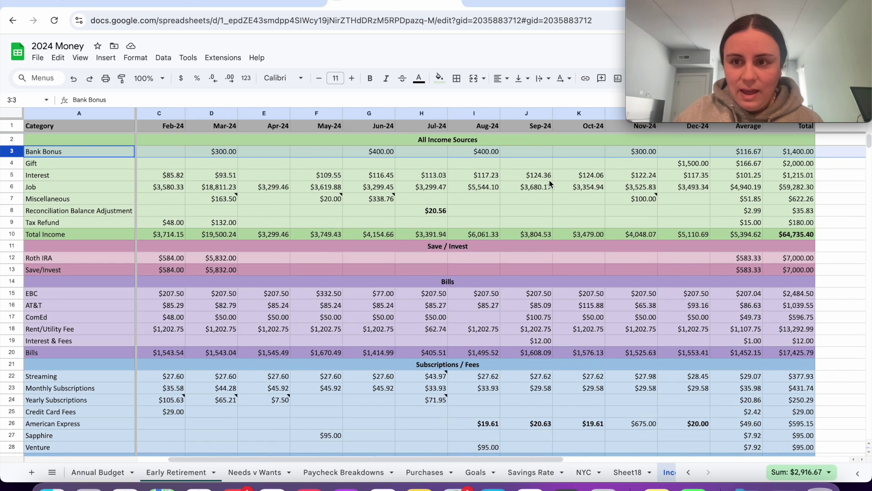
scroll(549, 180, left, 1)
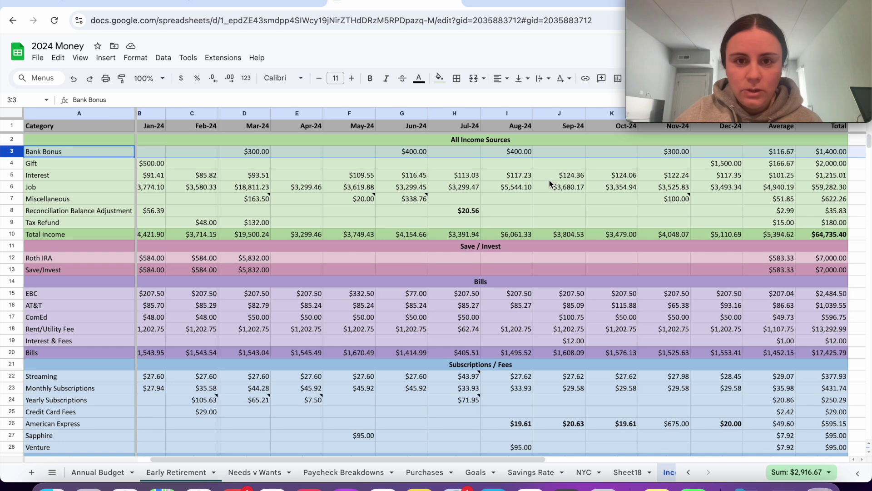
scroll(692, 179, left, 1)
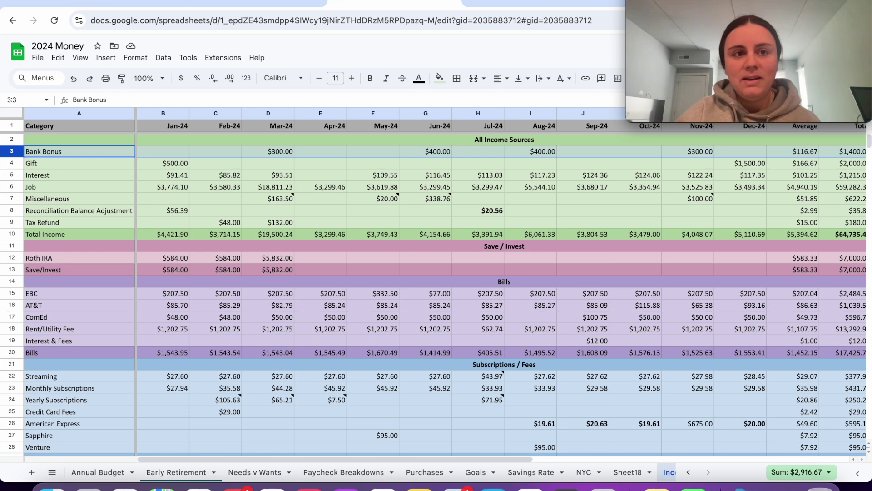
Return to the YNAB budget and assign $300 to the Solo Trip category for February 2025.
click(131, 2)
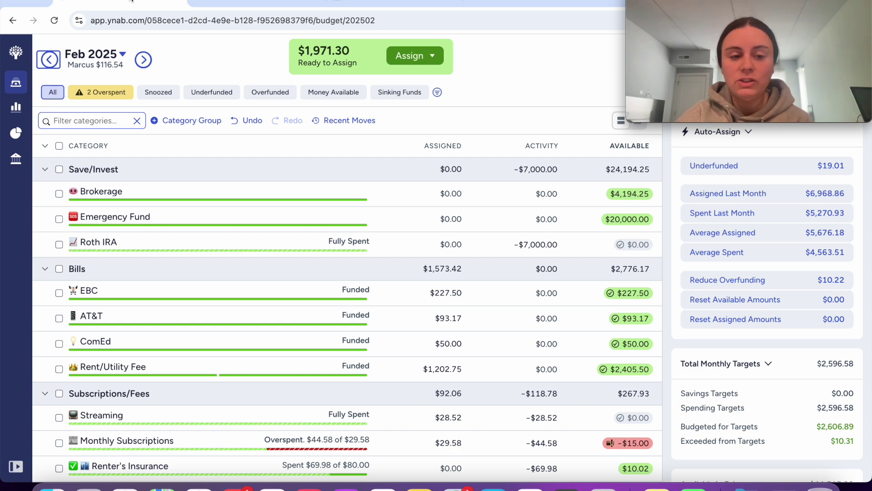
scroll(286, 300, down, 15)
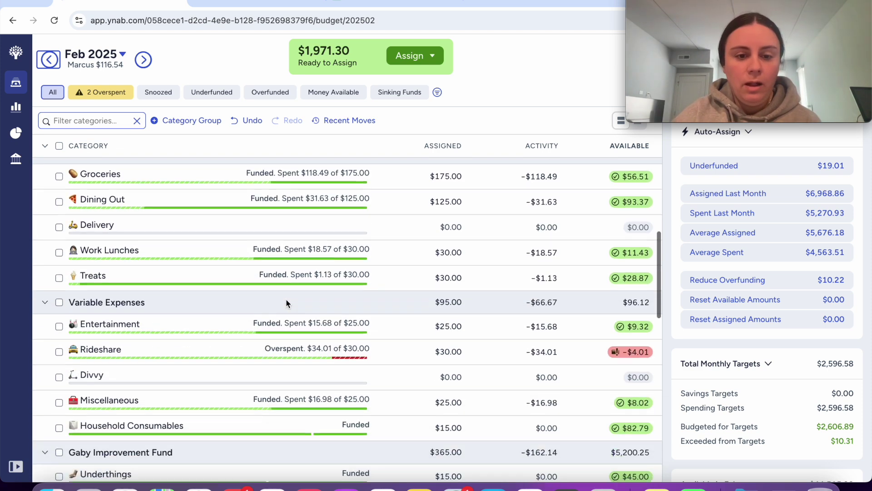
scroll(286, 303, down, 4)
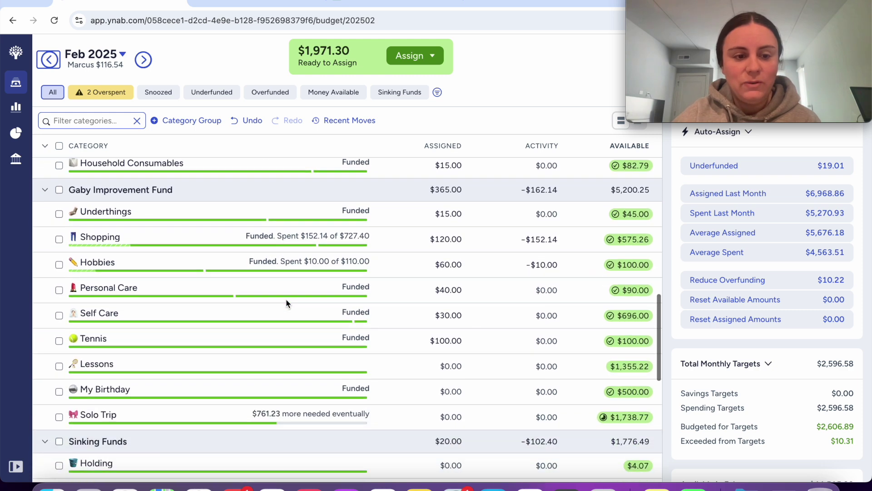
click(453, 416)
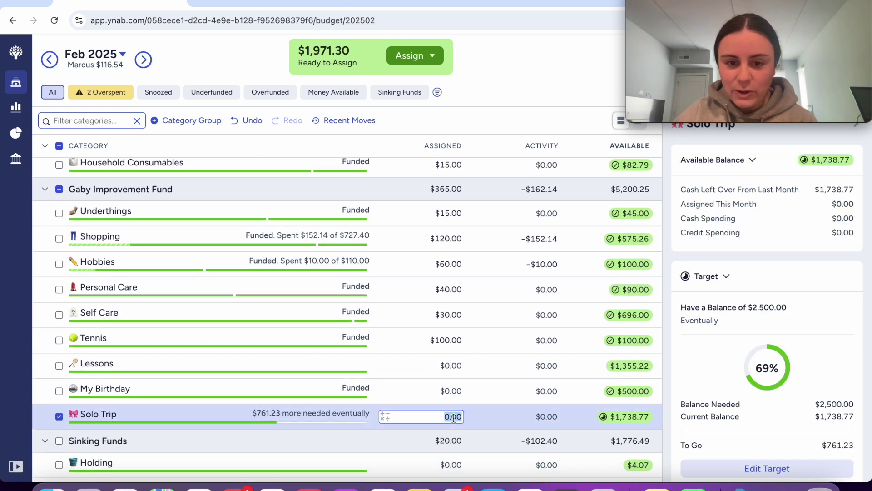
text(300)
key(Return)
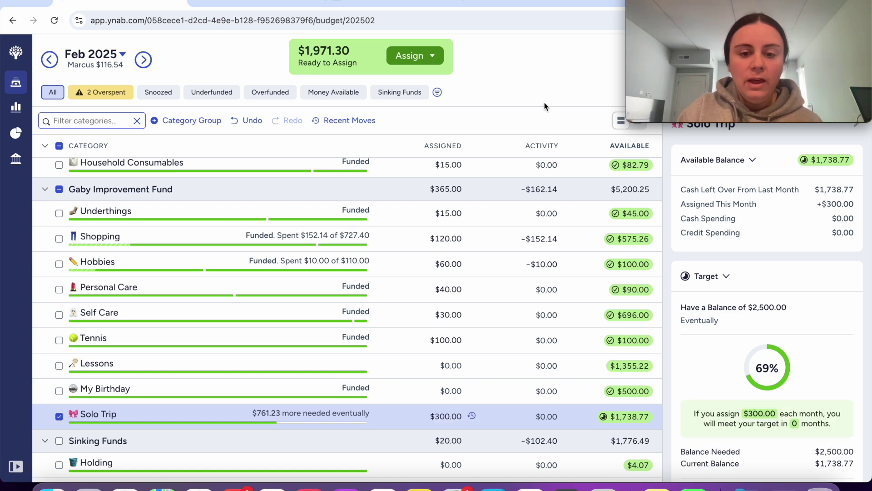
click(59, 416)
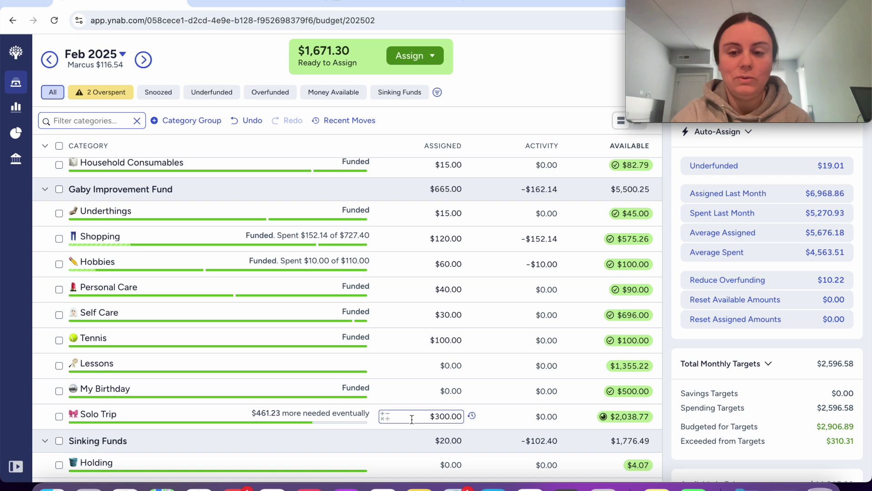
key(Return)
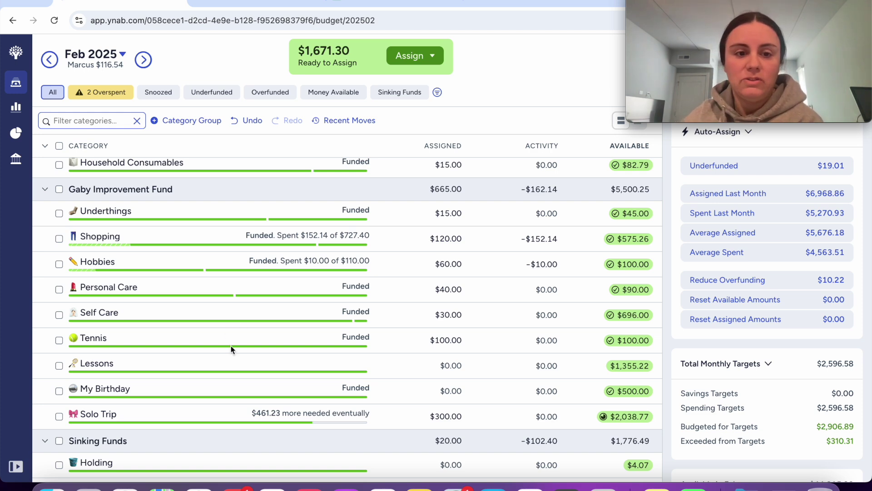
In the March 2025 budget, auto-assign the Fund High Half amount to all categories in the Bills group.
scroll(230, 336, up, 3)
scroll(230, 349, up, 12)
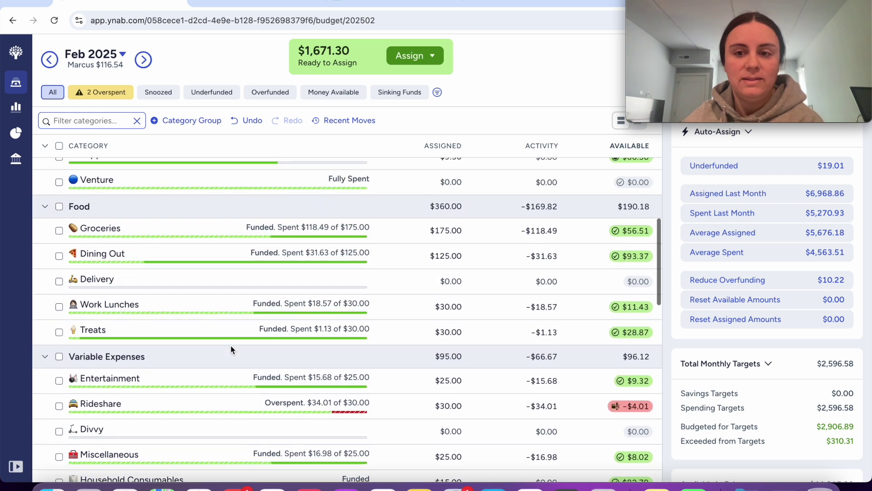
scroll(231, 349, up, 5)
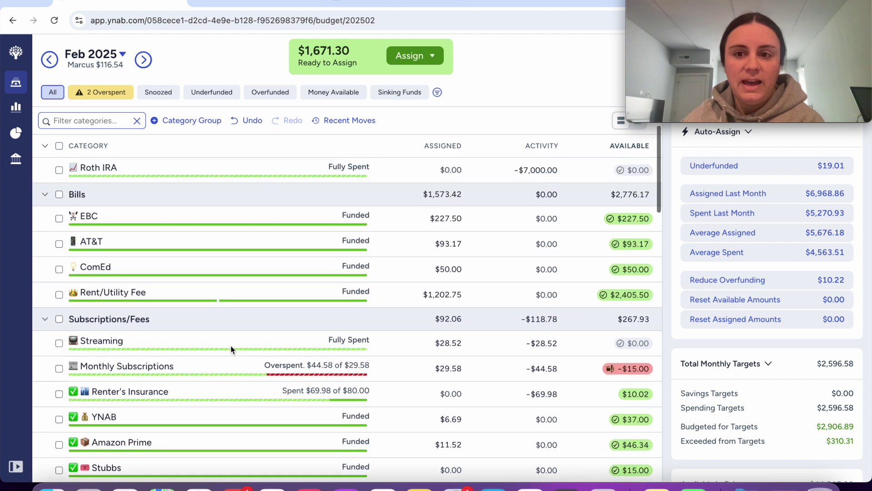
scroll(231, 349, up, 1)
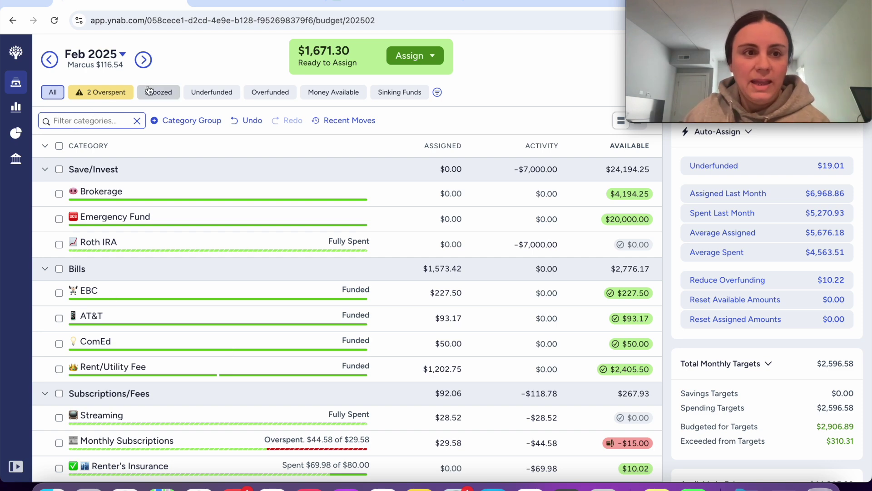
click(144, 68)
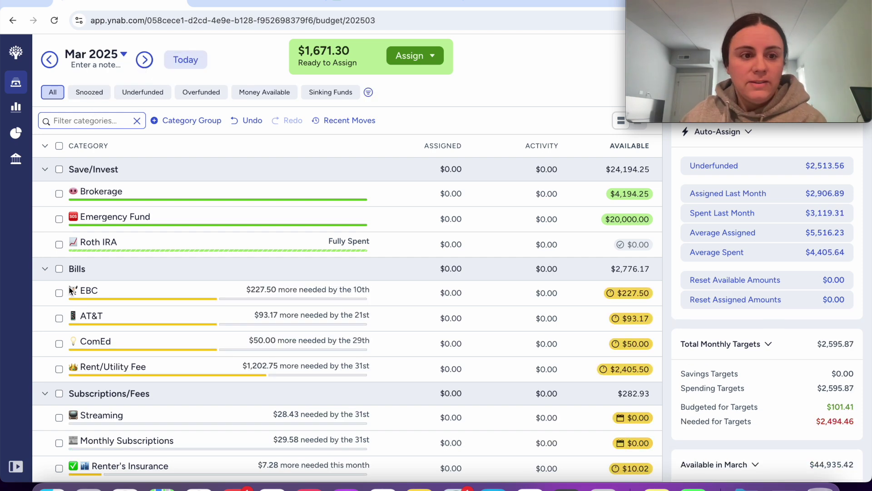
click(59, 269)
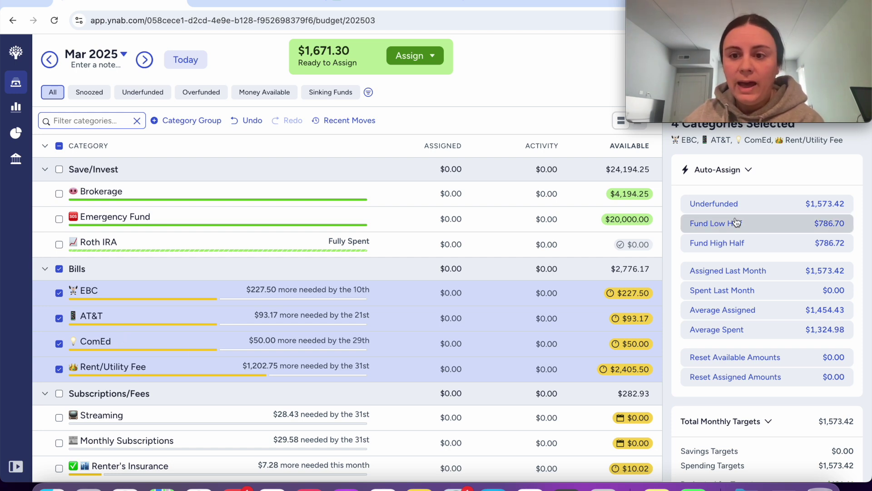
click(749, 247)
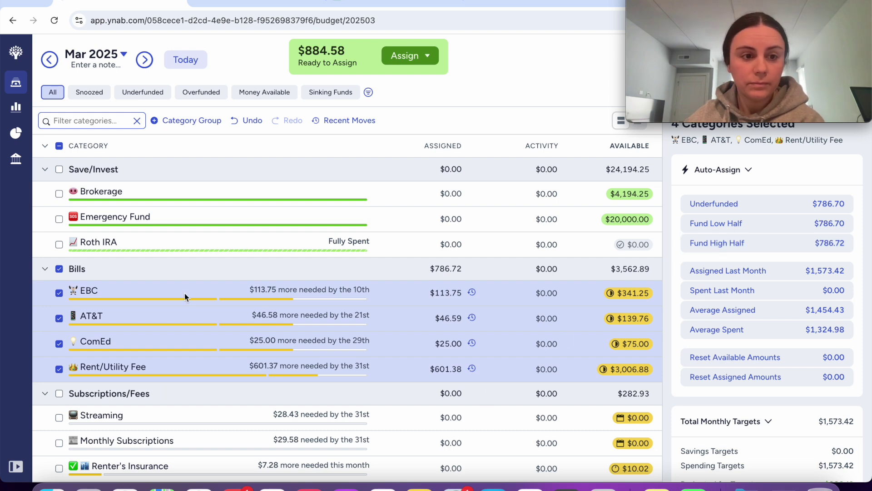
click(59, 269)
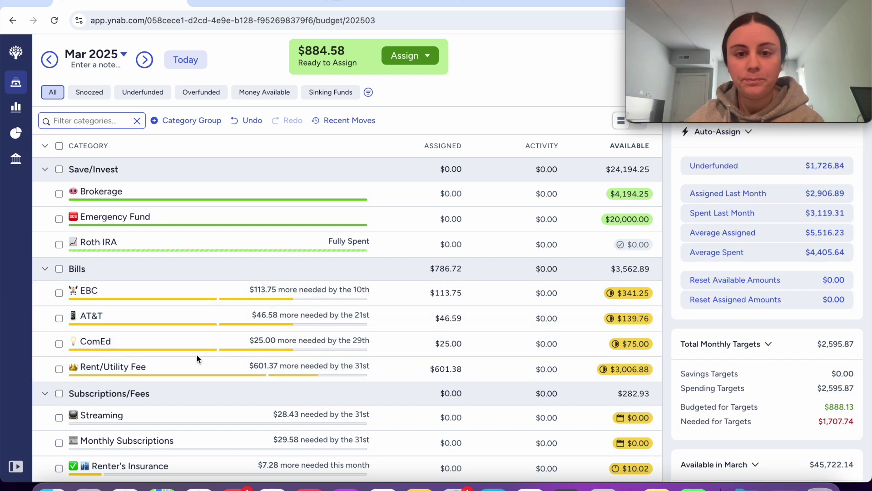
Remove the green checkmark emoji from the Renter's Insurance category name in Subscriptions/Fees.
scroll(197, 356, down, 5)
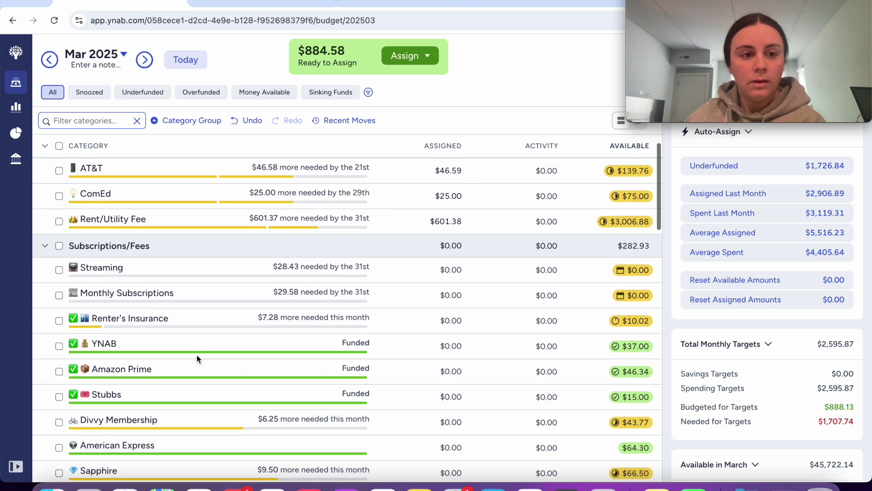
scroll(197, 355, down, 1)
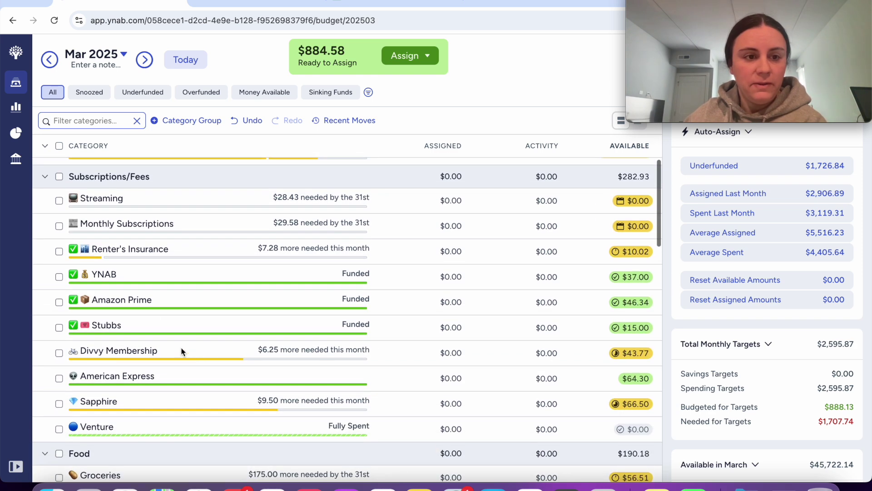
click(116, 250)
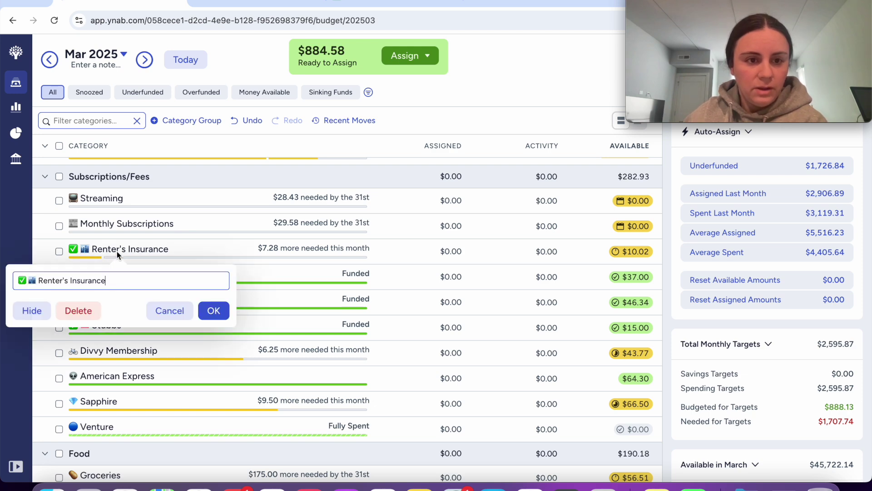
click(29, 282)
key(BackSpace)
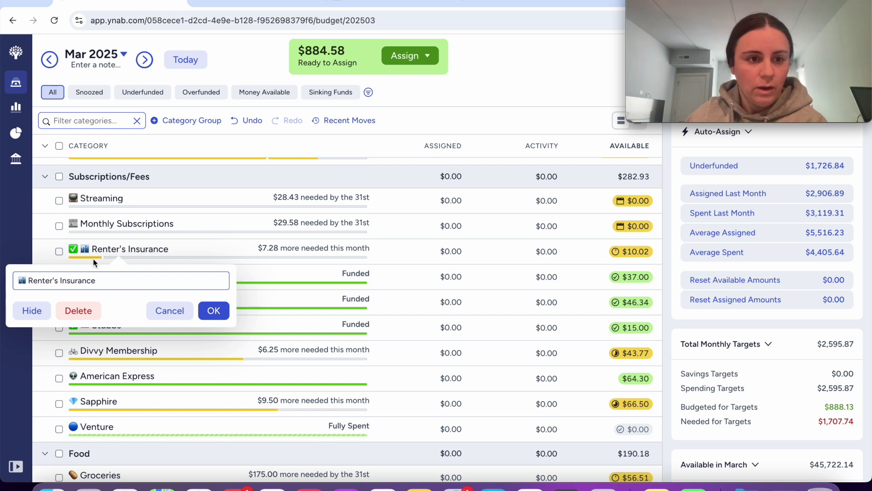
click(214, 313)
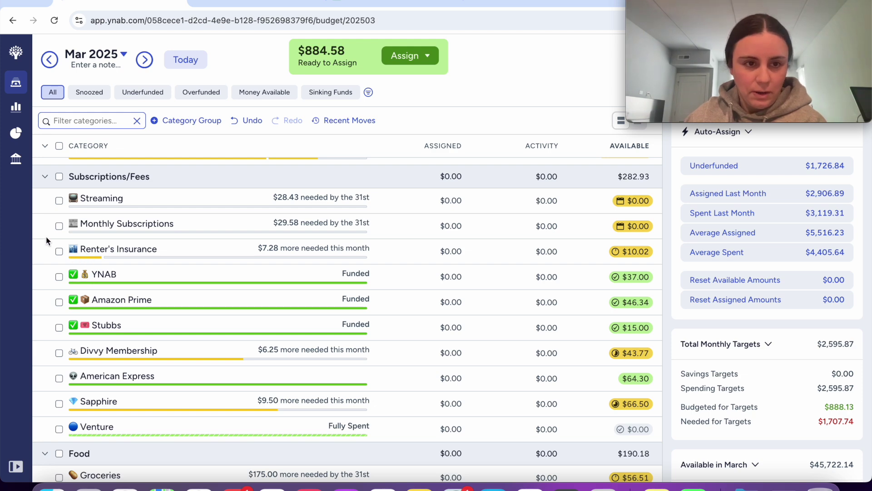
click(143, 250)
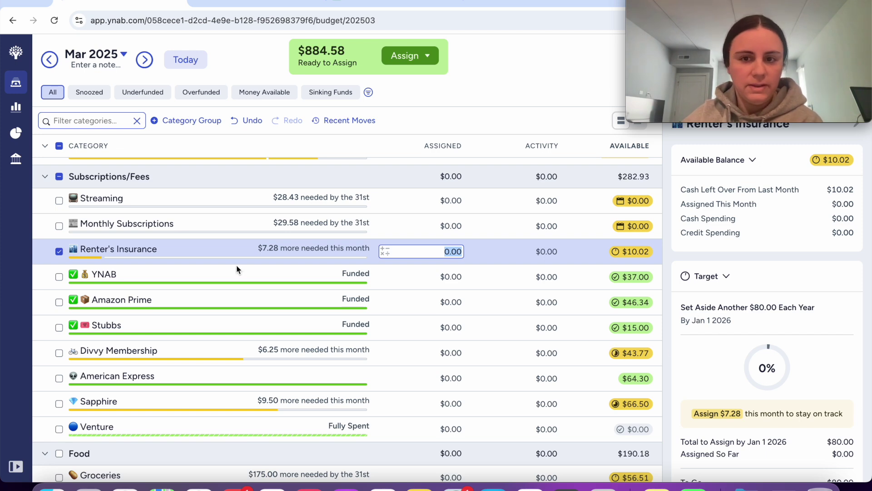
click(60, 252)
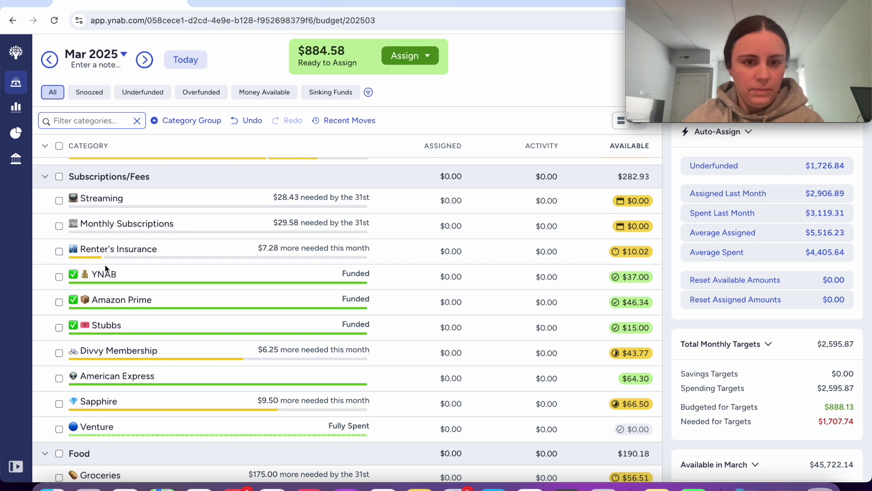
click(59, 177)
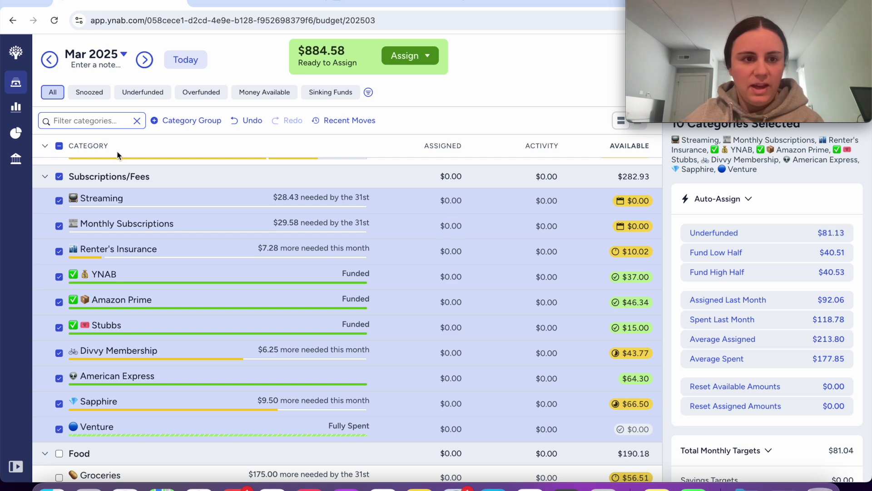
click(59, 177)
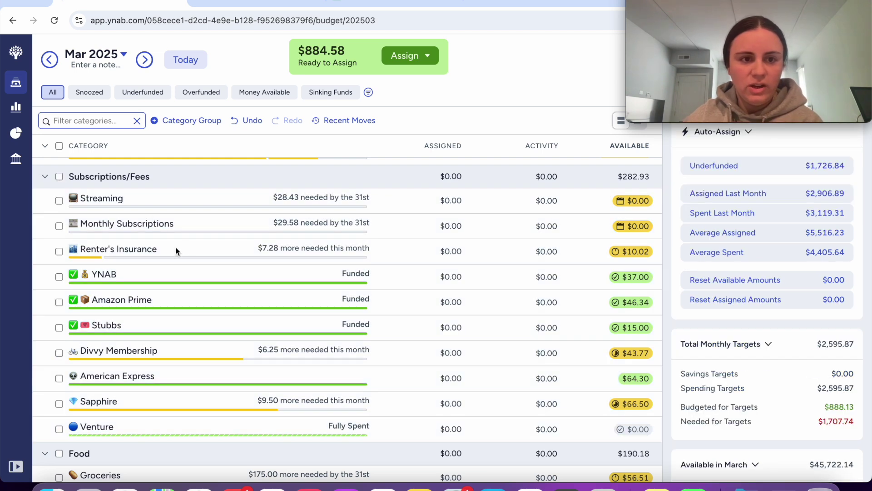
Raise the Monthly Subscriptions category's monthly target by $15 to $44.58 and save it.
click(203, 222)
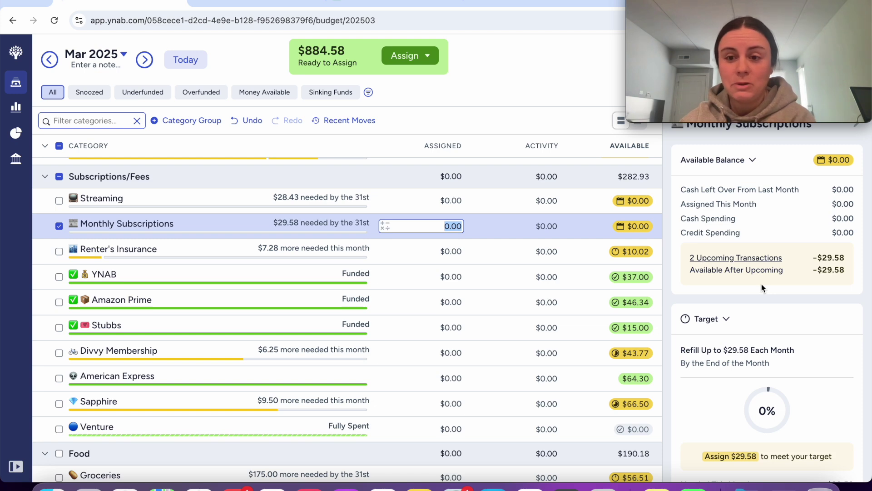
scroll(770, 364, down, 4)
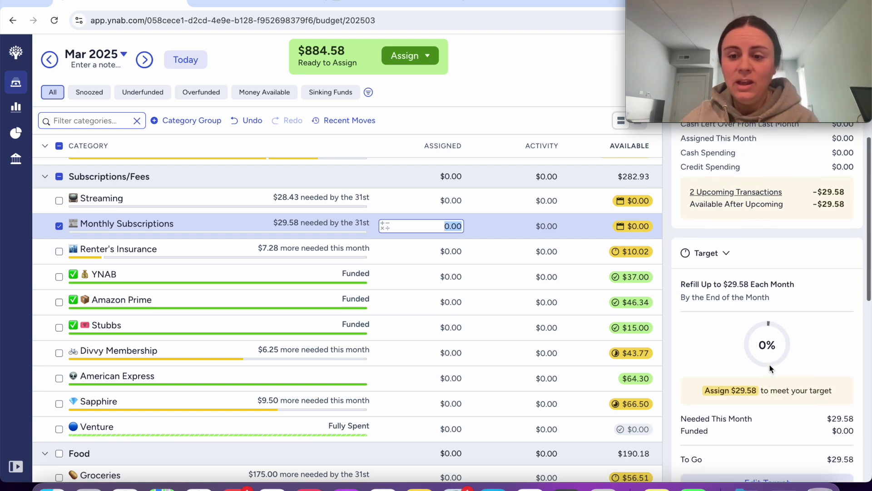
scroll(769, 364, down, 1)
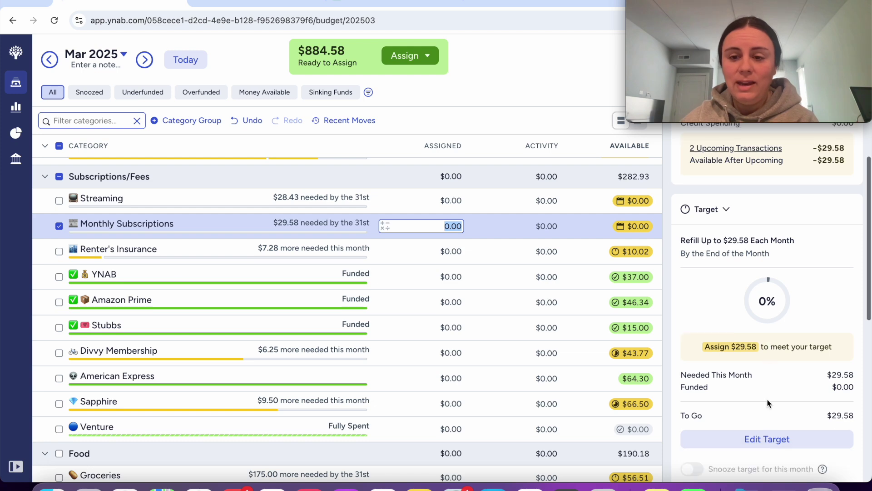
click(771, 438)
click(776, 280)
text(+)
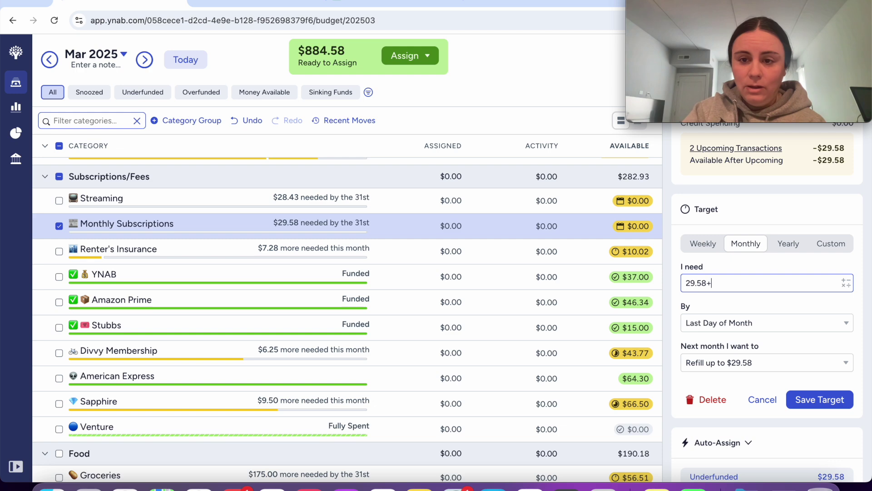
text(15)
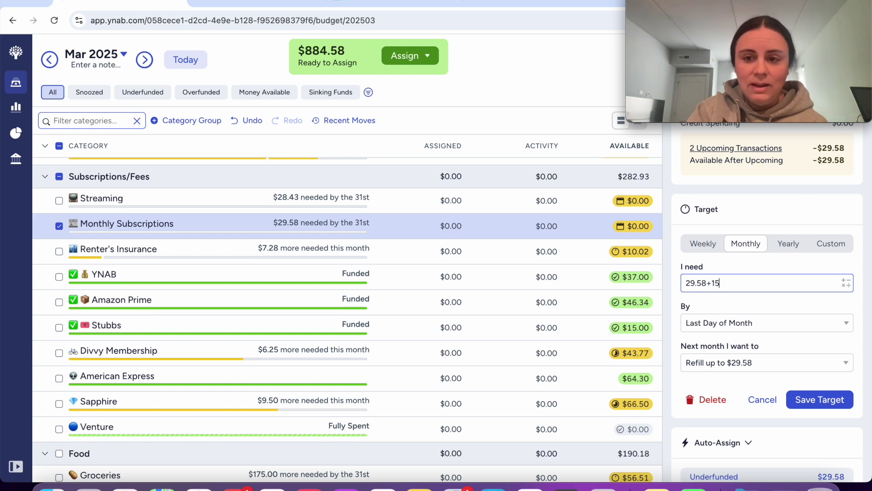
click(747, 261)
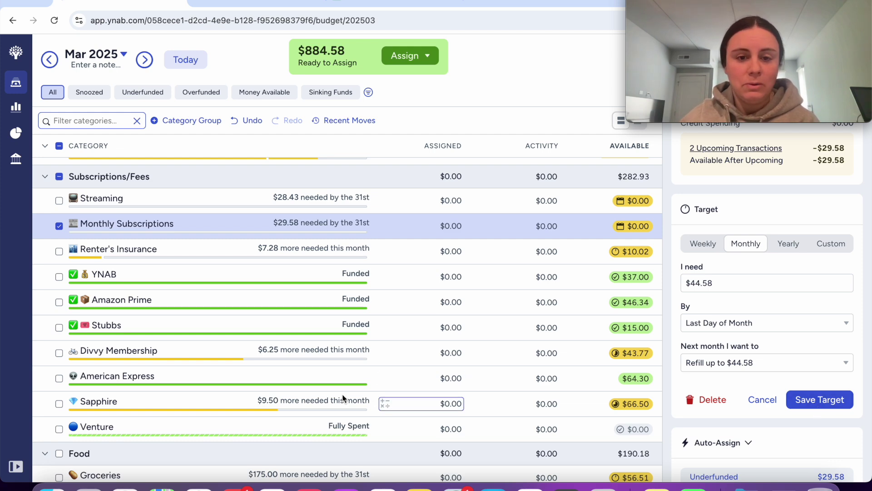
click(820, 401)
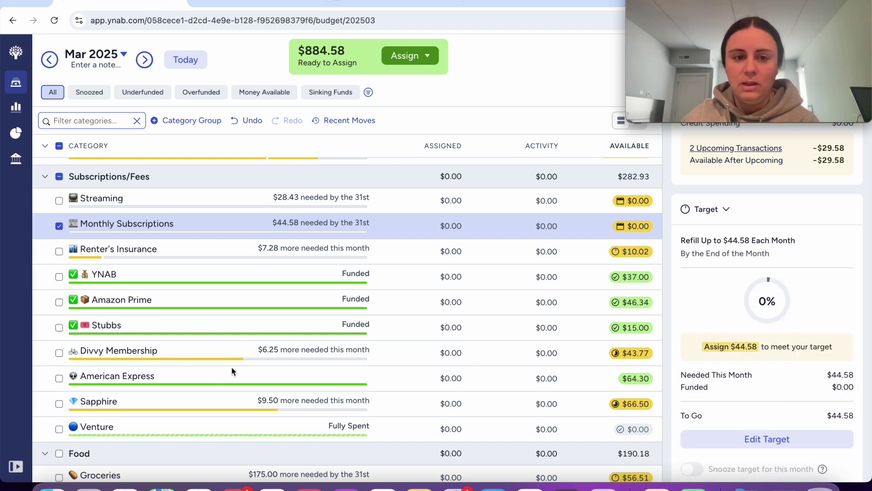
key(Escape)
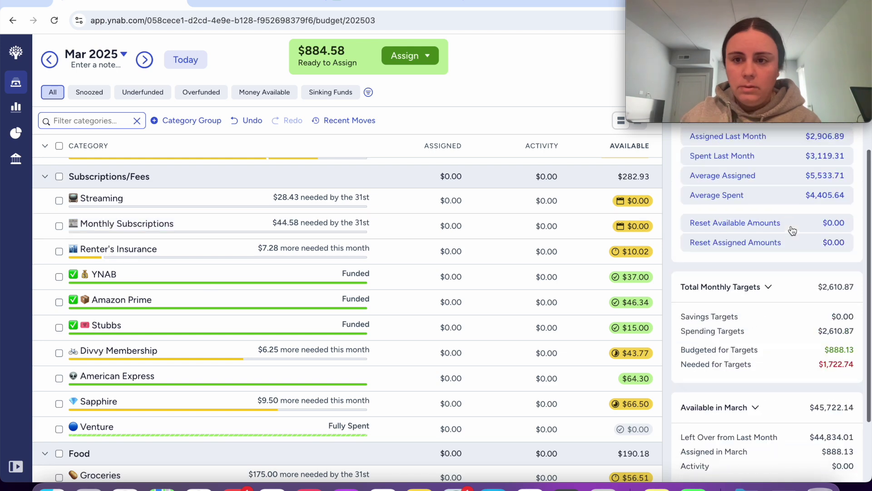
Auto-assign the Fund Low Half amount of $48.01 to all categories in the Subscriptions/Fees group for March 2025.
click(59, 177)
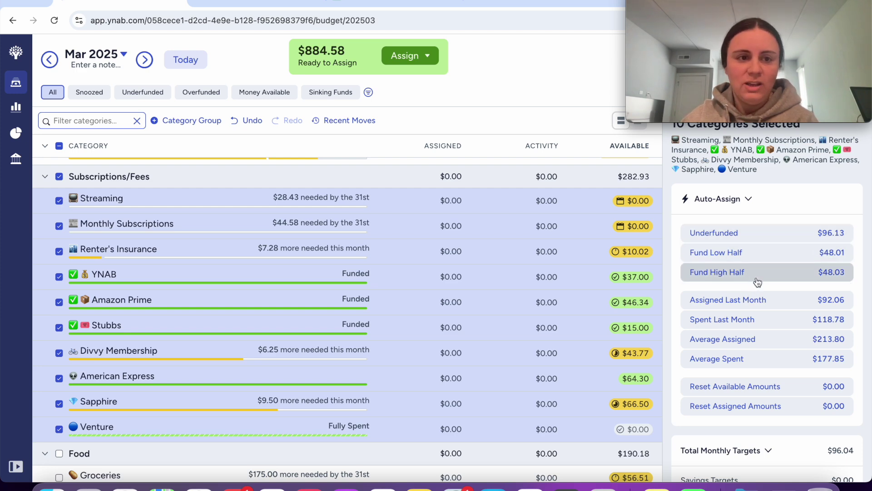
click(756, 278)
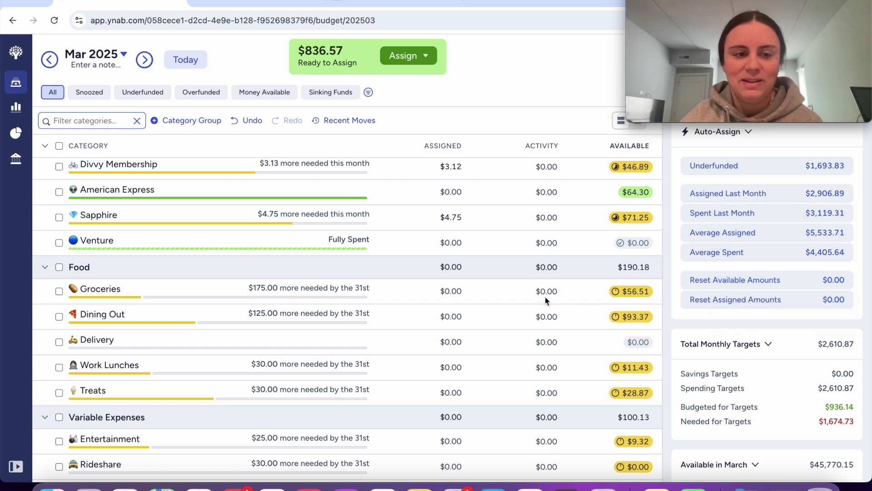
scroll(780, 348, down, 2)
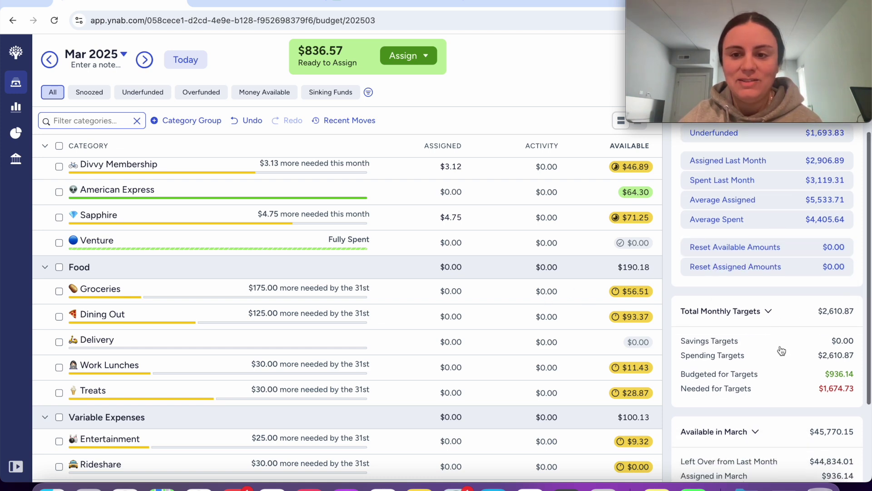
scroll(782, 350, up, 2)
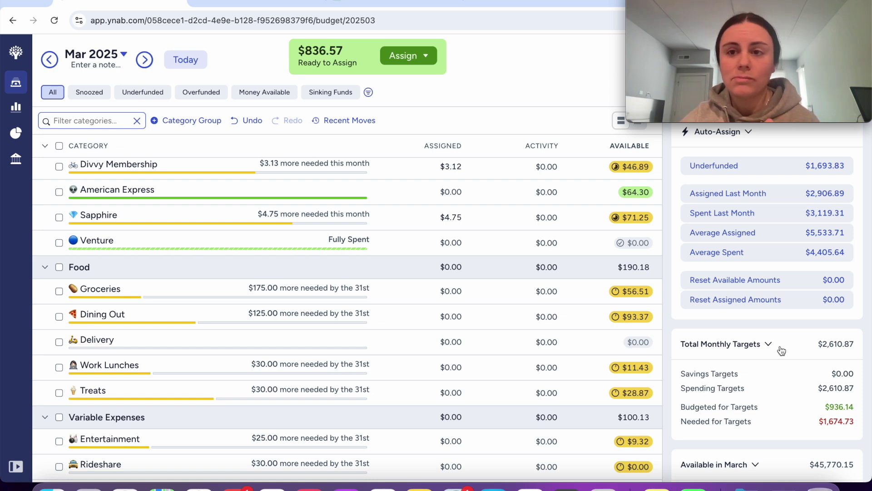
Auto-assign the Fund Half amount of $180.00 to all categories in the Food group.
click(59, 267)
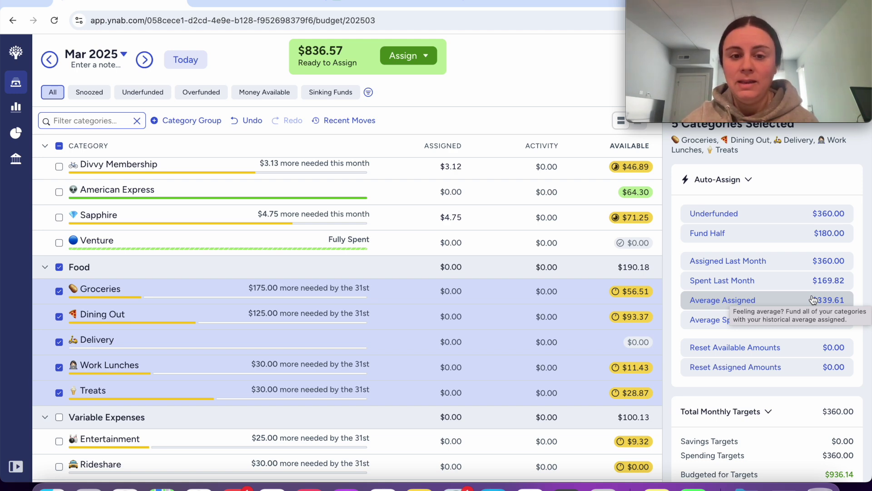
click(802, 239)
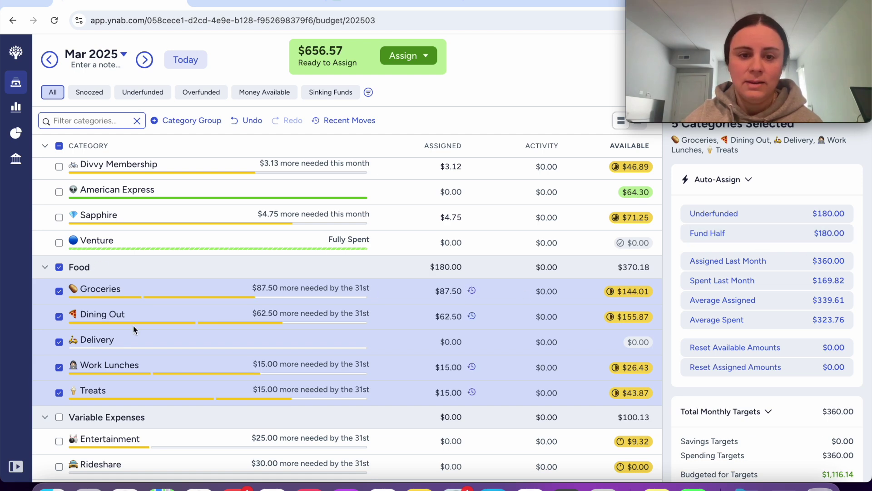
click(59, 266)
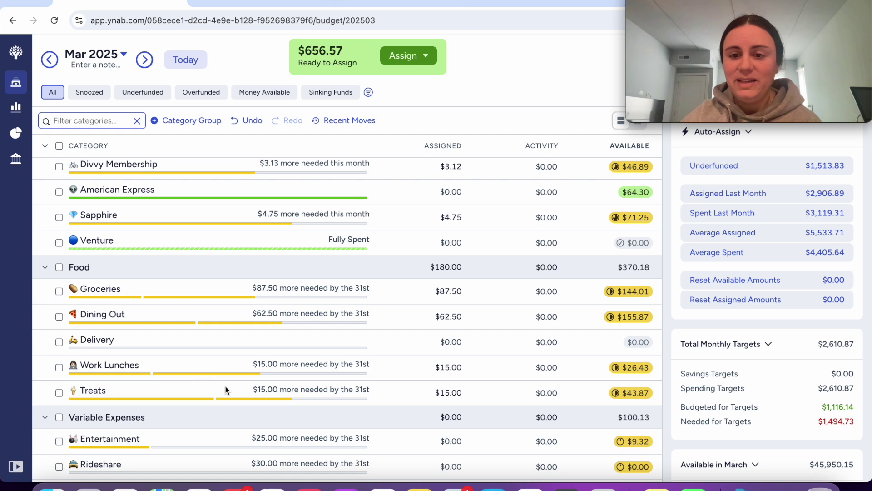
click(451, 367)
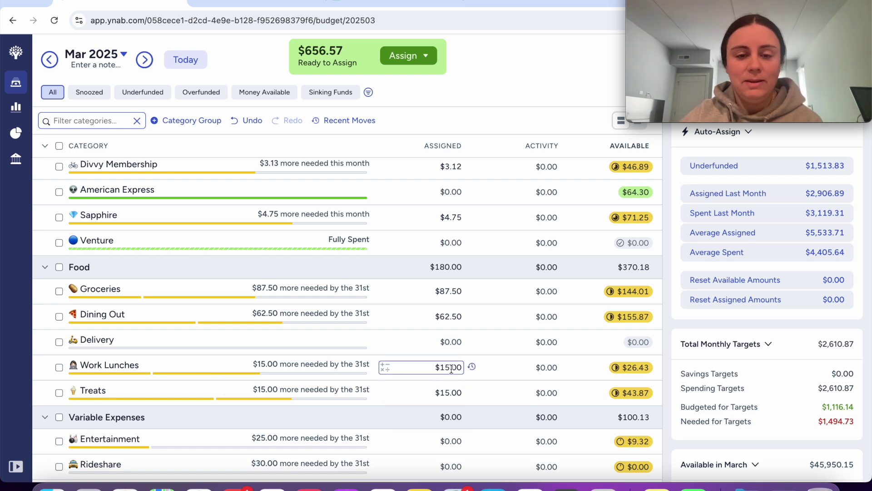
key(Return)
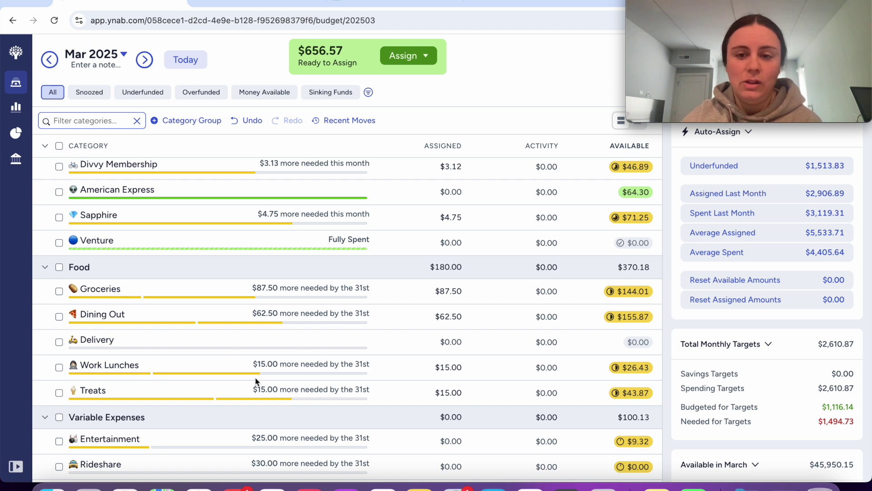
Auto-assign the Fund Half amount of $47.50 to all categories in the Variable Expenses group.
scroll(255, 379, down, 3)
scroll(256, 375, down, 1)
scroll(258, 372, up, 1)
scroll(258, 372, down, 2)
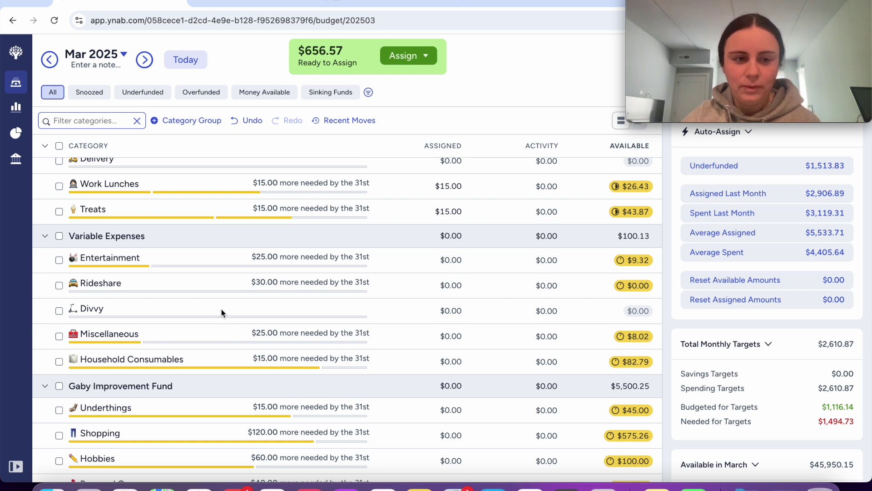
click(59, 236)
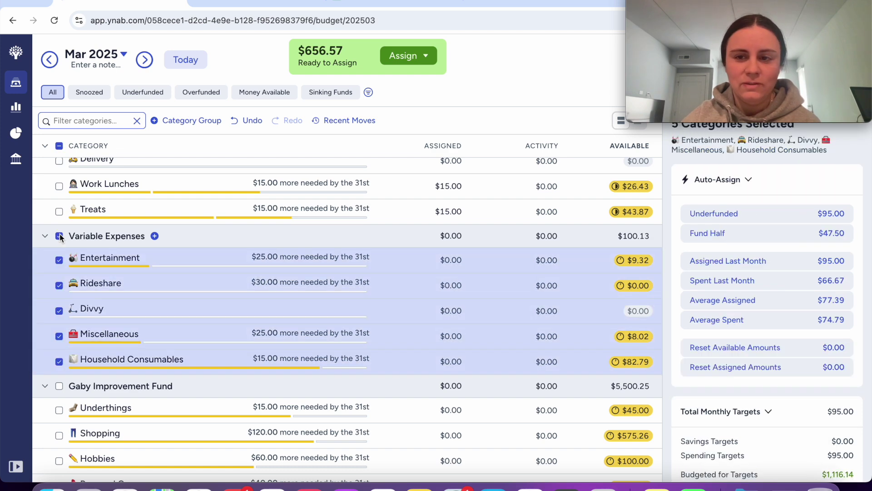
click(780, 244)
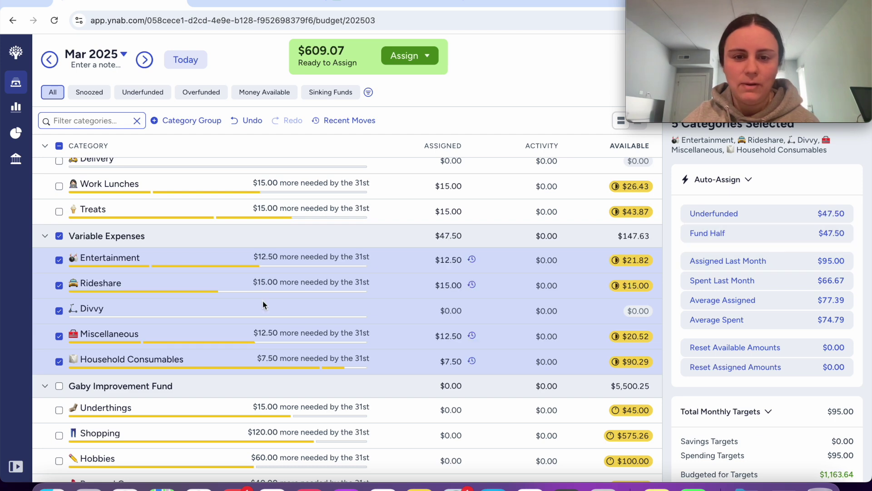
click(59, 235)
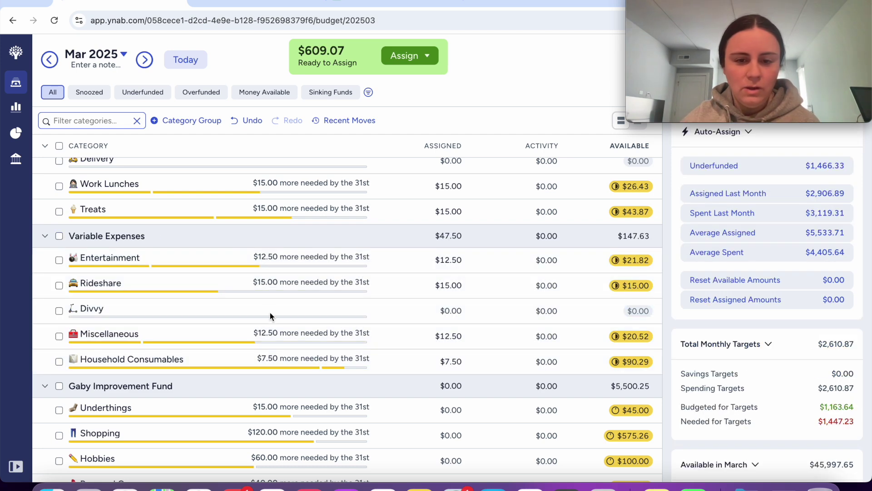
Auto-assign the Fund Half amount of $182.50 to all categories in the Improvement Fund group.
scroll(269, 313, down, 3)
scroll(270, 312, down, 1)
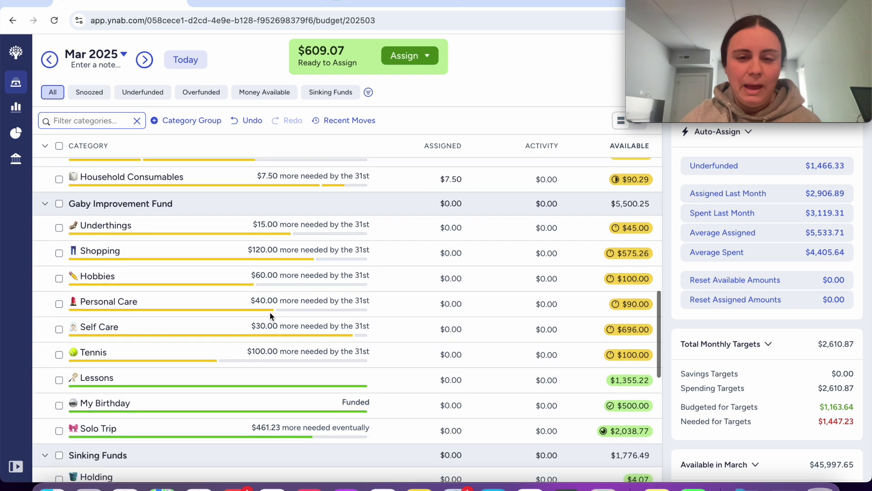
click(59, 204)
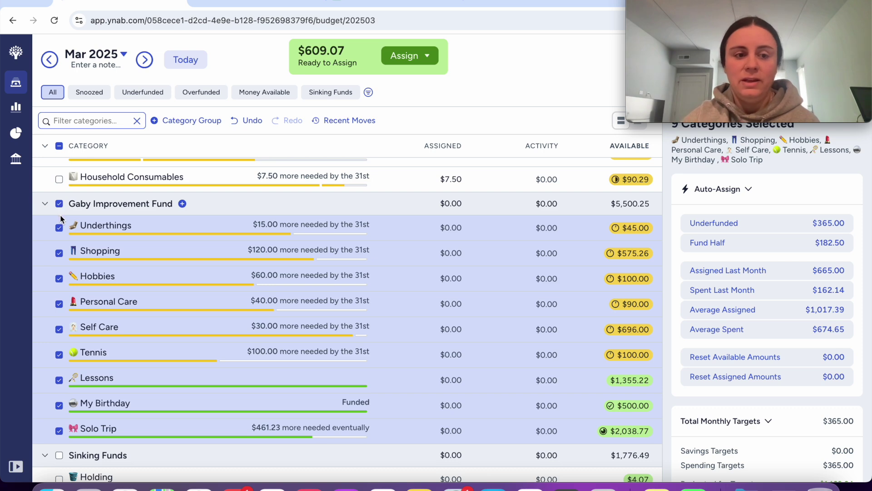
click(779, 249)
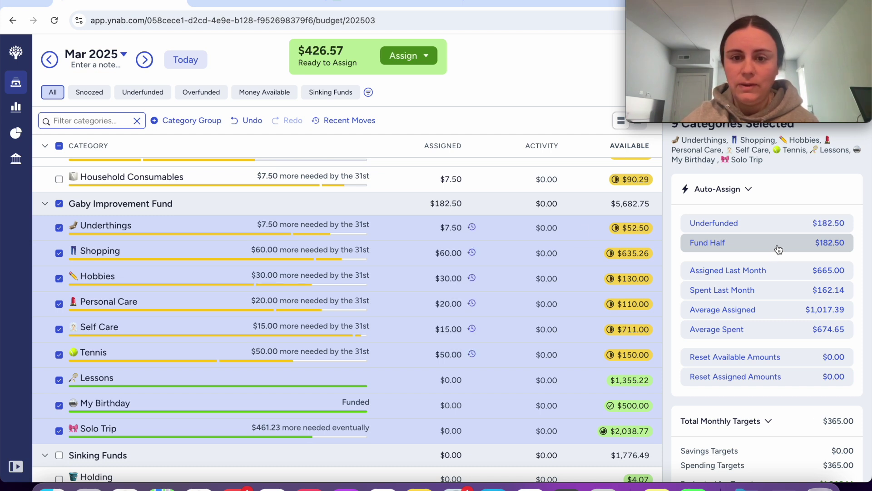
click(59, 204)
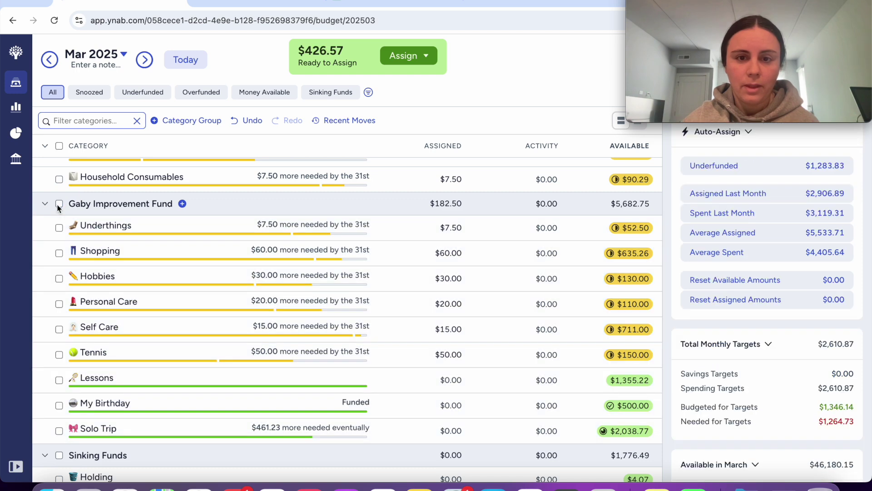
Auto-assign the Fund Half amount of $10.00 to the Sinking Funds group for March 2025.
scroll(337, 331, down, 4)
scroll(337, 336, down, 2)
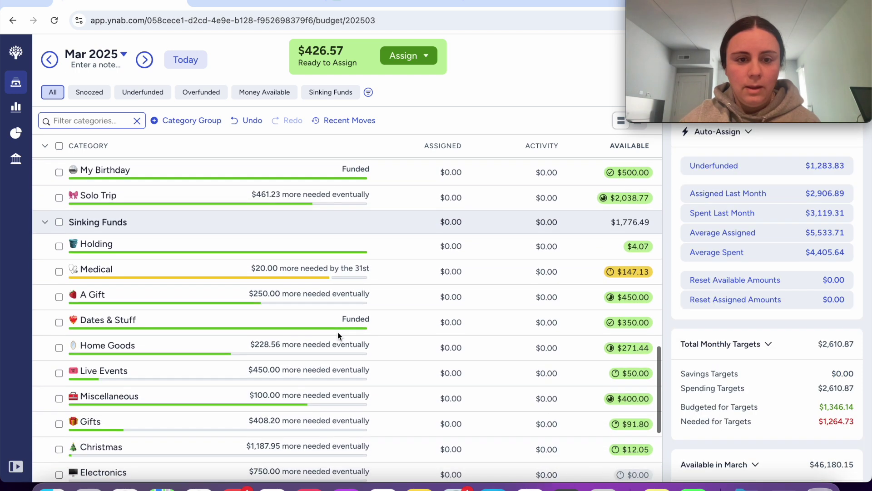
click(59, 222)
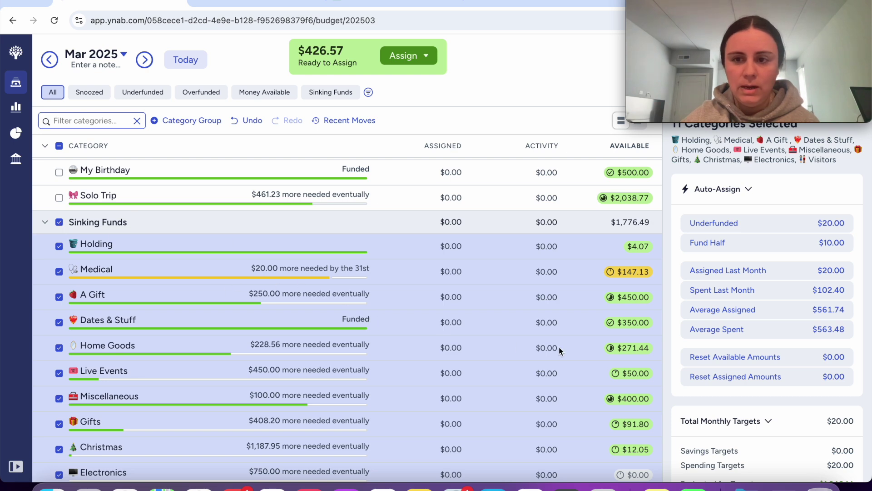
click(834, 243)
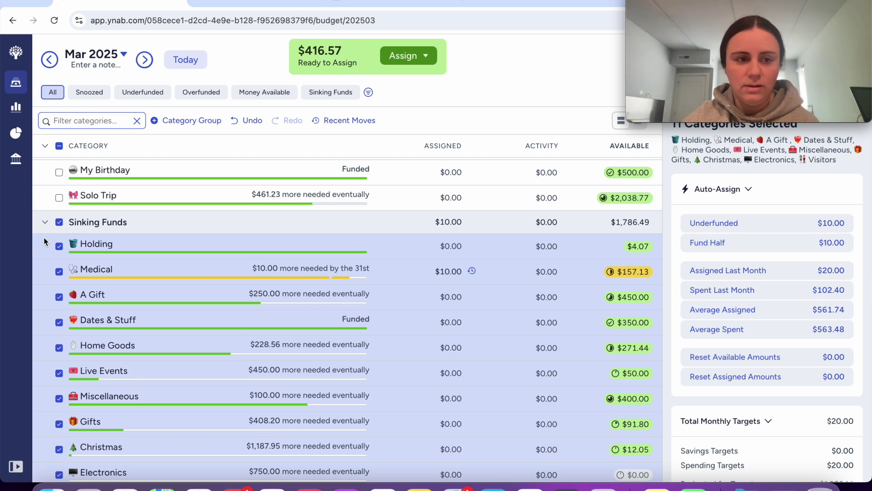
click(59, 222)
Switch to the February 2025 budget and filter it to show only the overspent categories.
scroll(299, 350, down, 4)
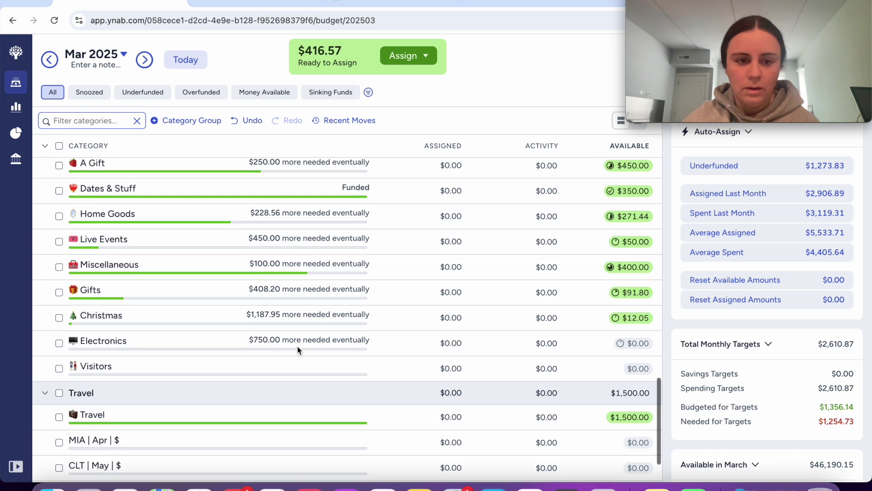
scroll(298, 349, down, 2)
scroll(299, 350, up, 15)
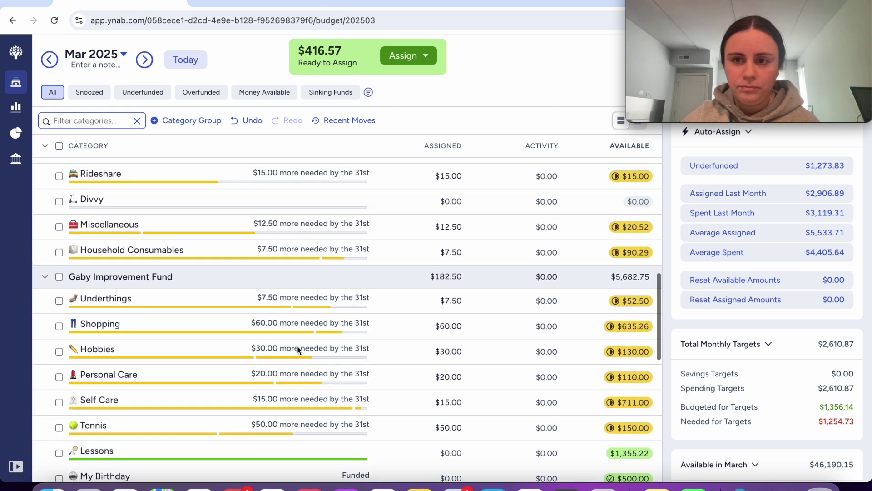
scroll(299, 350, up, 10)
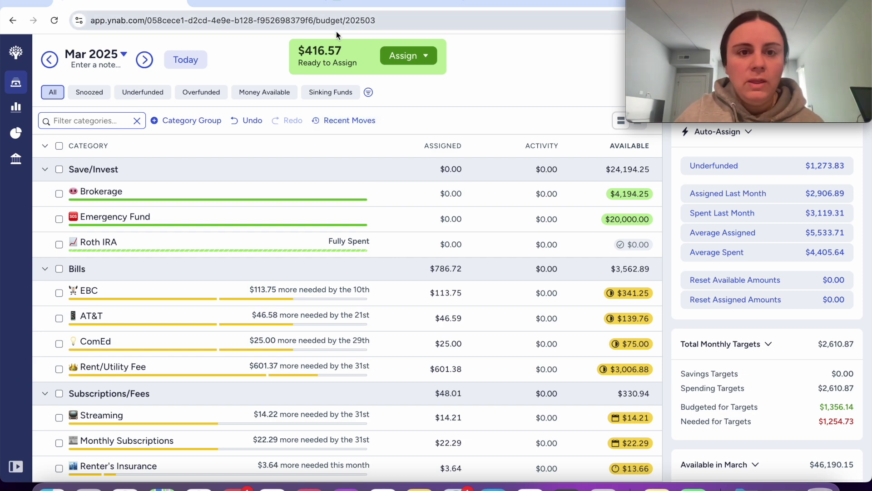
click(50, 60)
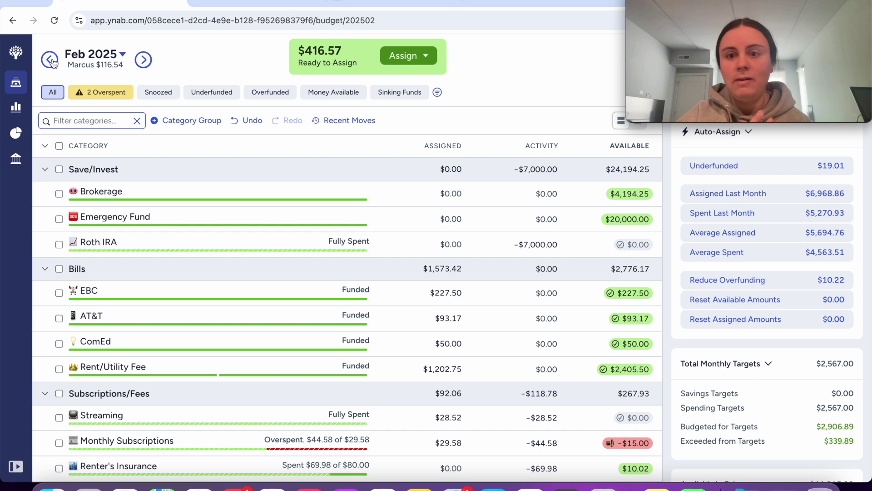
click(125, 94)
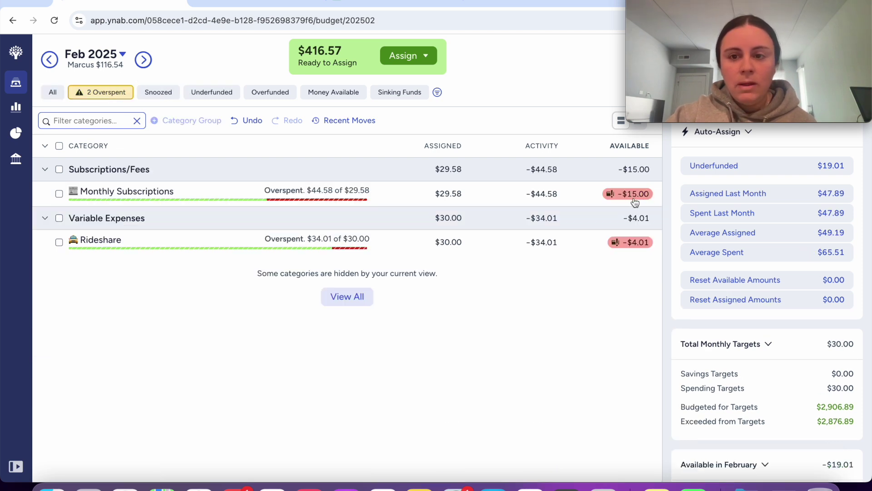
Cover the overspending in February's Monthly Subscriptions category with money from Inflow: Ready to Assign.
mouse_move(635, 201)
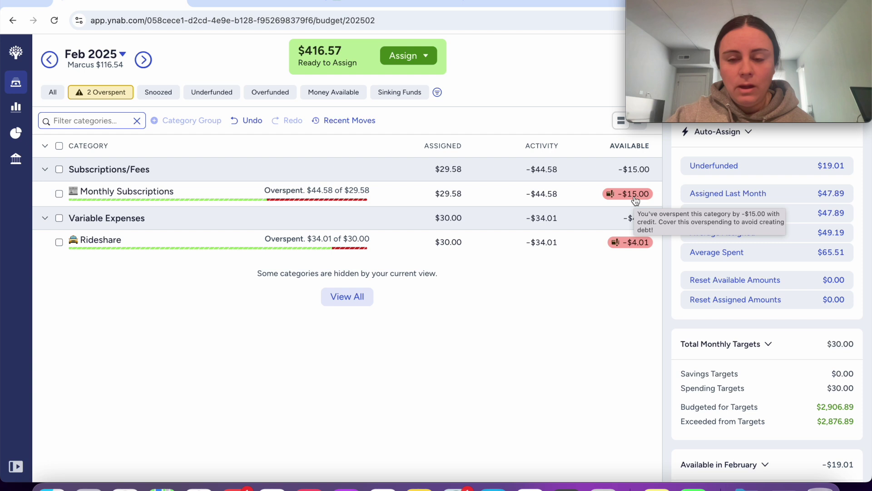
click(636, 194)
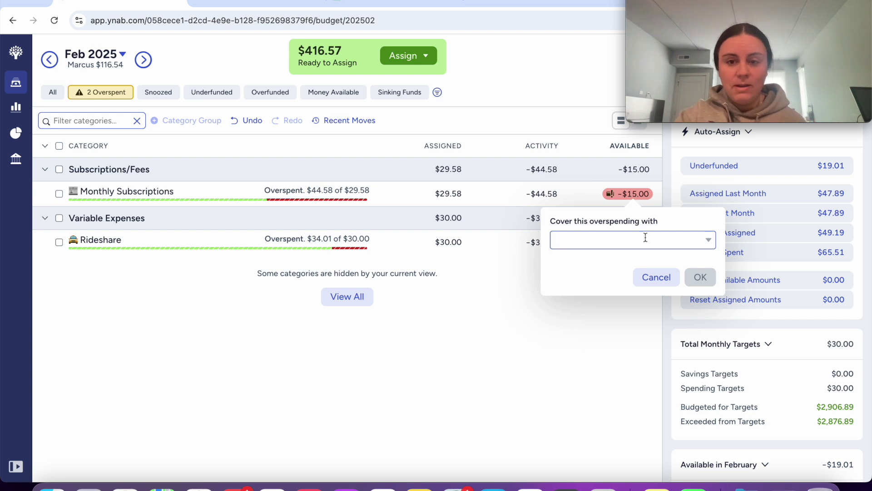
text(read)
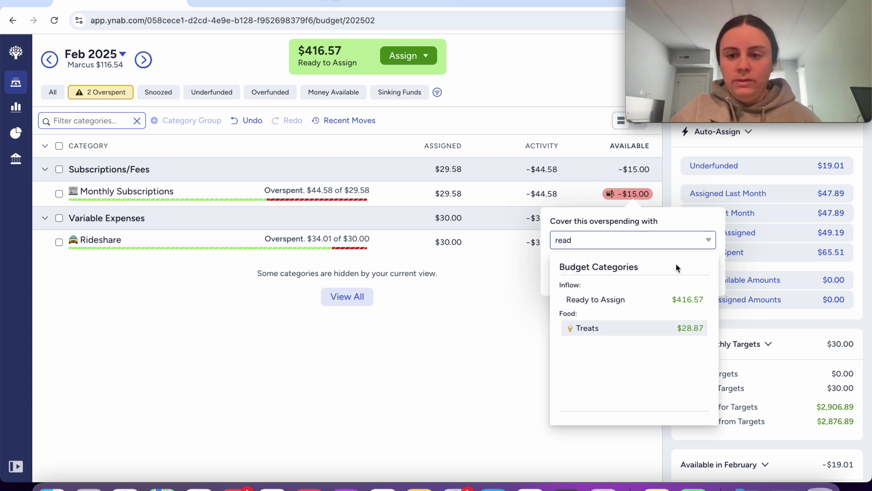
click(692, 299)
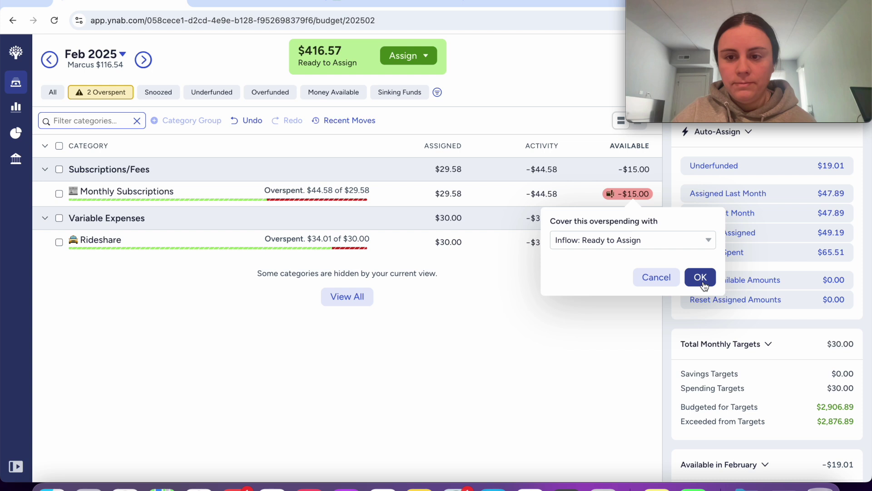
click(700, 279)
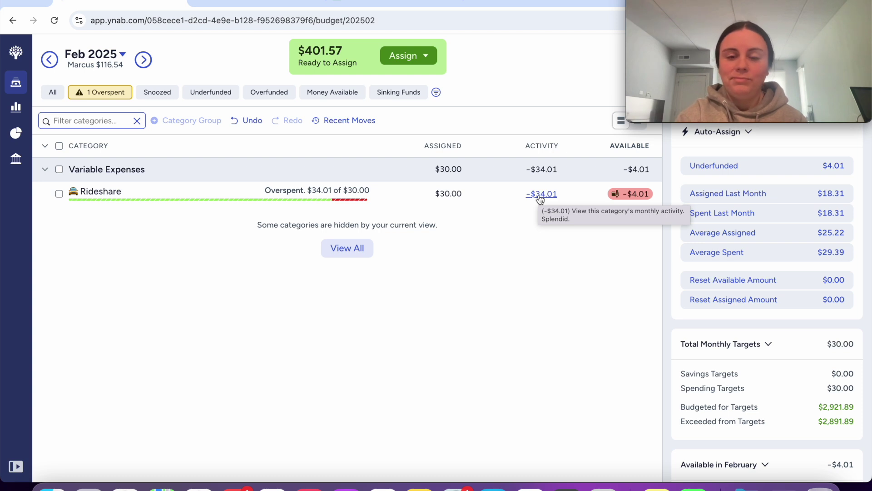
Review the Rideshare category's February transactions and cover its overspending from Inflow: Ready to Assign.
click(540, 196)
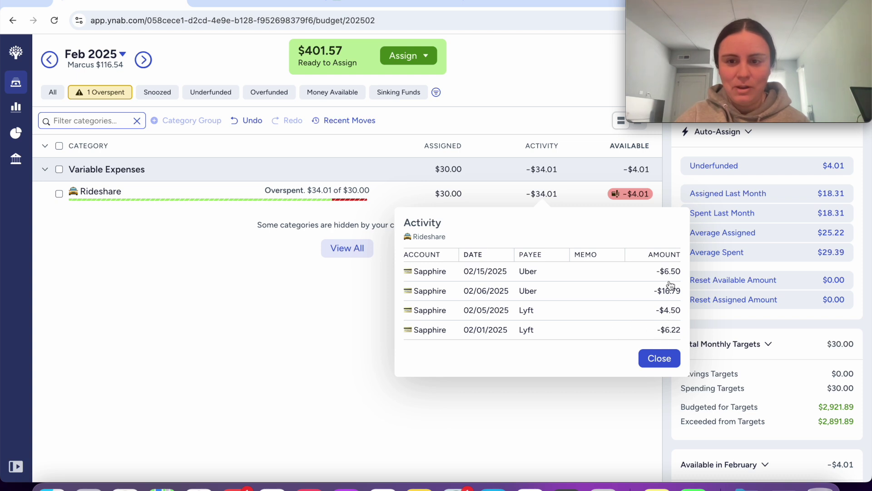
click(668, 359)
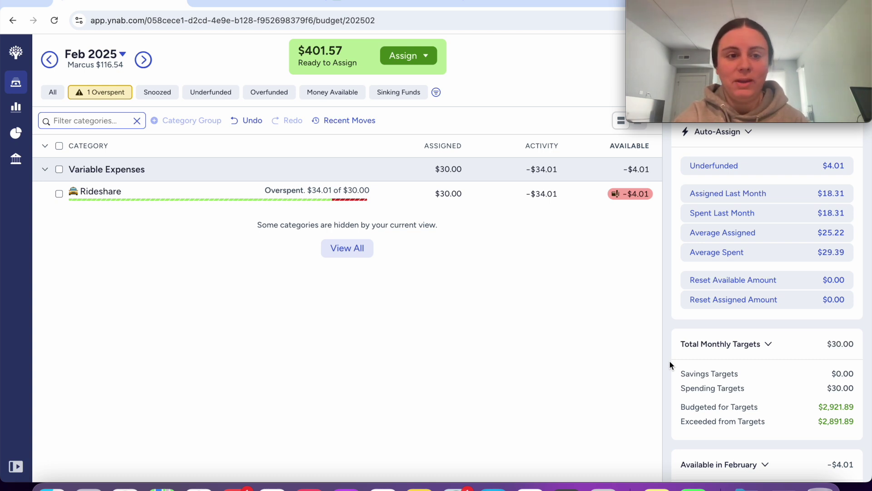
click(634, 194)
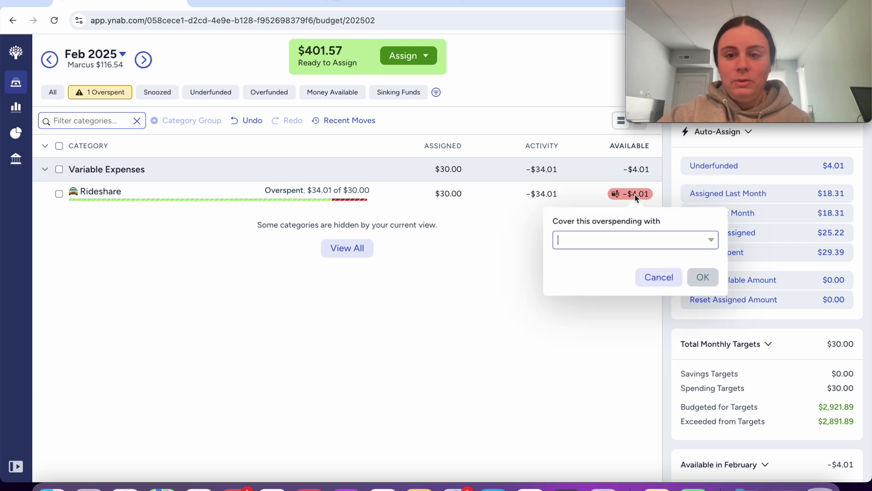
text(rea)
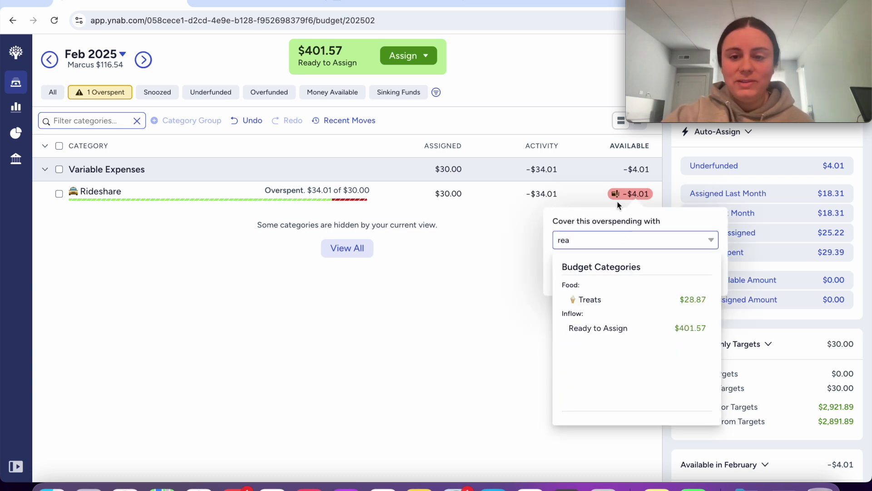
click(645, 331)
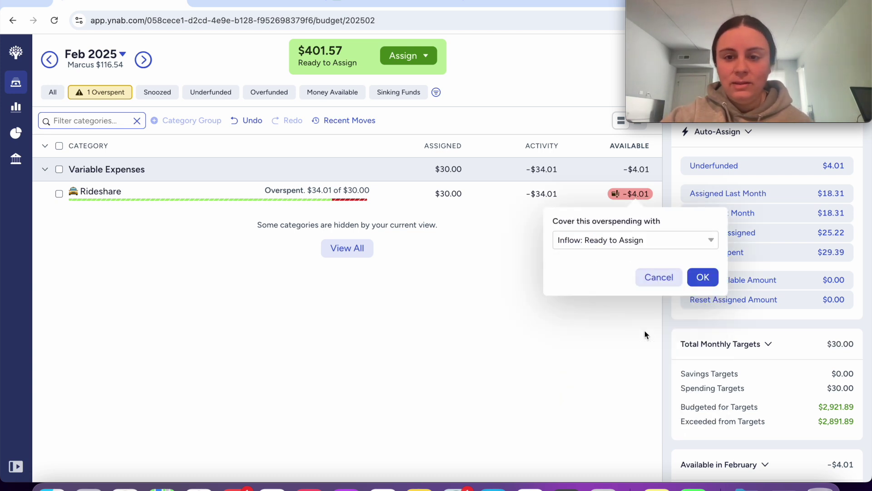
click(703, 281)
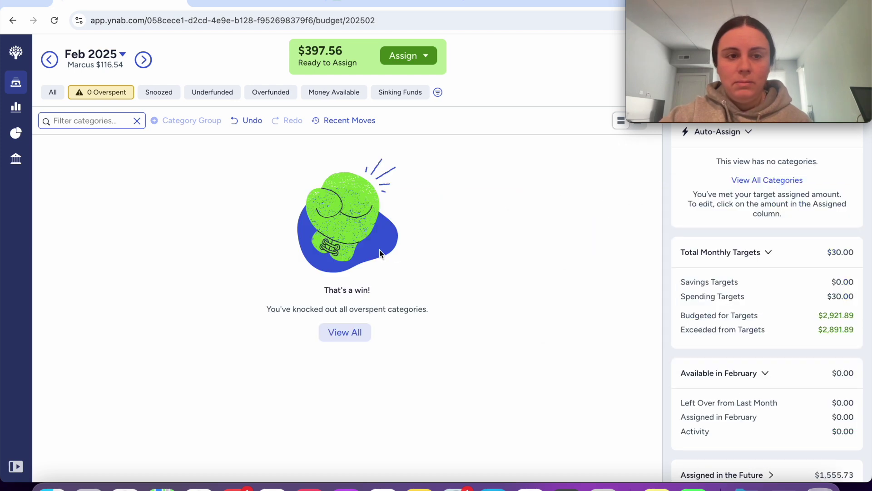
Show all February 2025 categories and review the funding of the groups from Save/Invest through Variable Expenses.
click(54, 92)
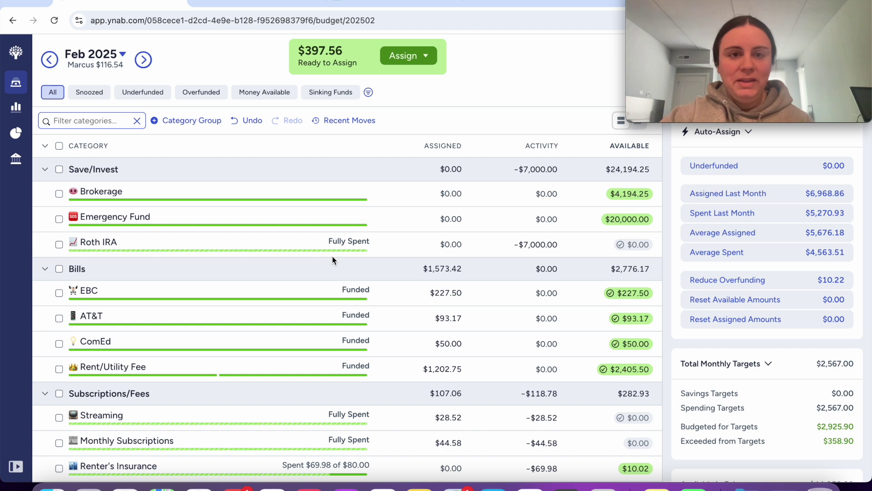
scroll(333, 260, down, 1)
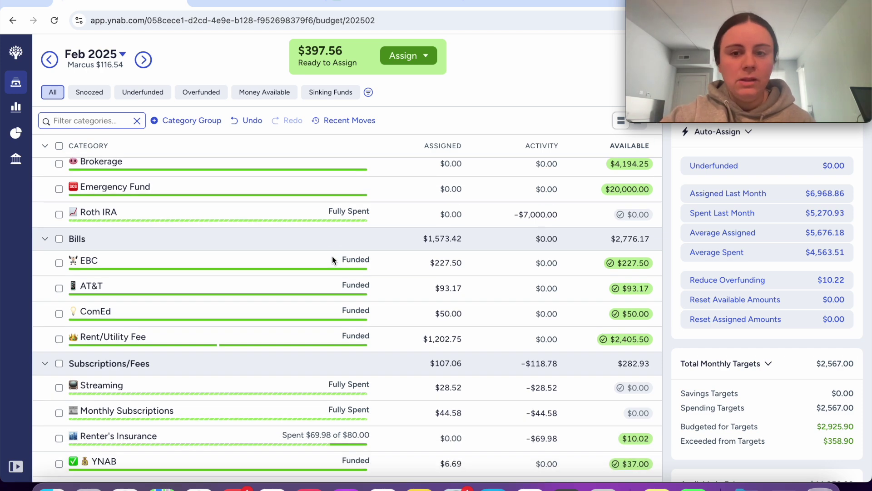
scroll(332, 260, down, 1)
scroll(332, 259, down, 1)
scroll(332, 258, down, 6)
scroll(332, 260, down, 6)
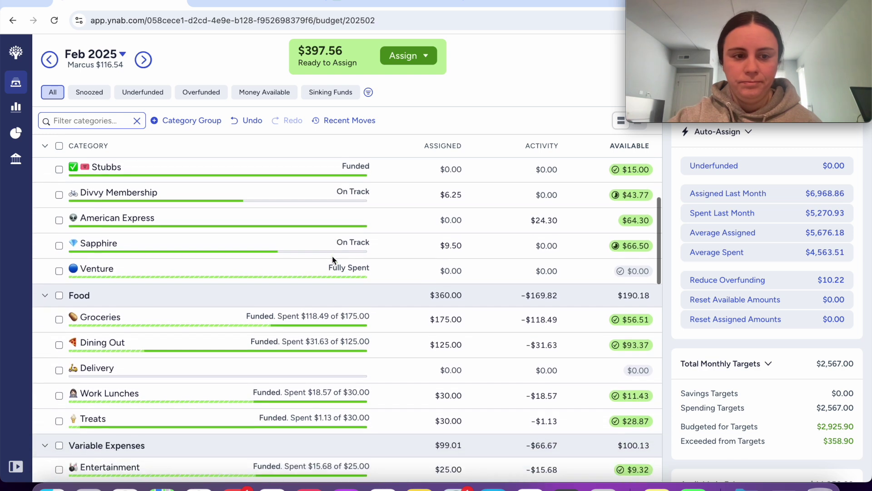
scroll(334, 260, down, 2)
scroll(334, 259, down, 2)
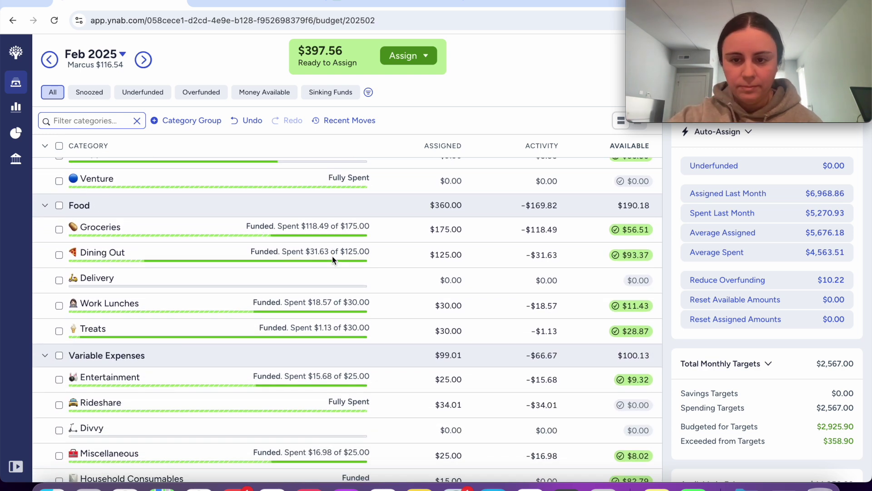
scroll(333, 258, down, 1)
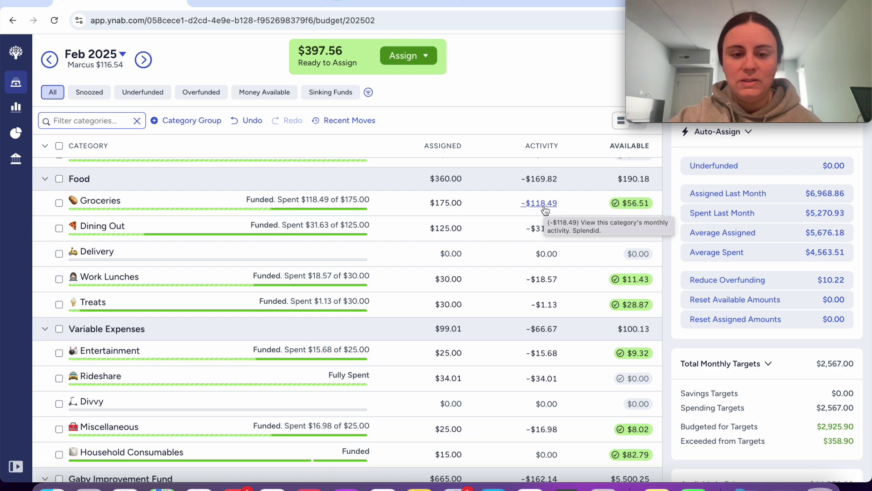
Switch to the Calendar app to check the February 2025 events, and return to the budget.
click(235, 485)
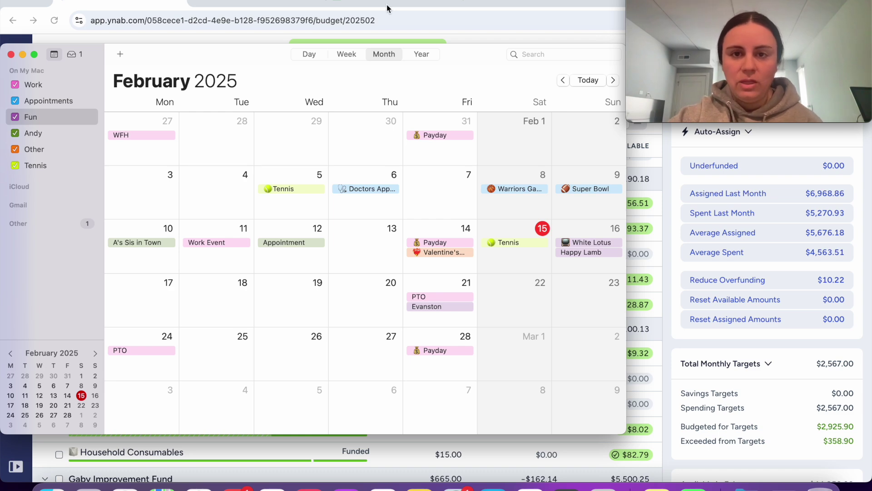
click(23, 54)
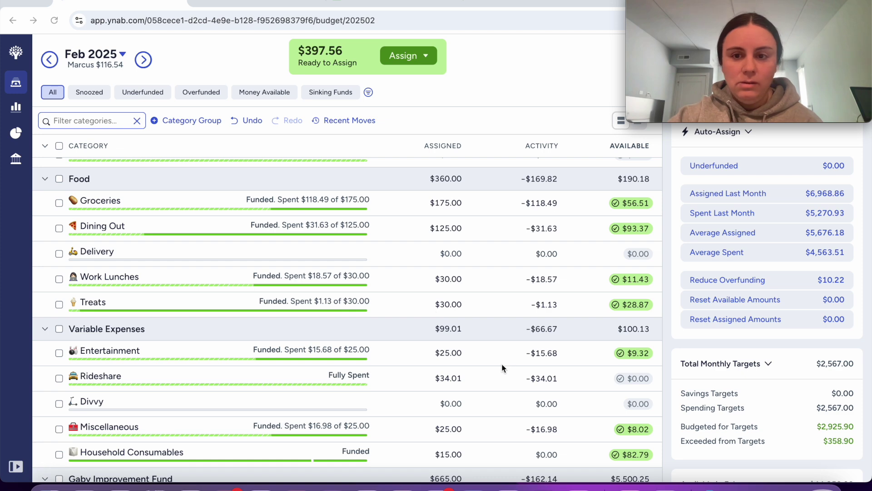
Assign $50 to the Live Events category in the Sinking Funds group for February 2025.
scroll(502, 367, down, 3)
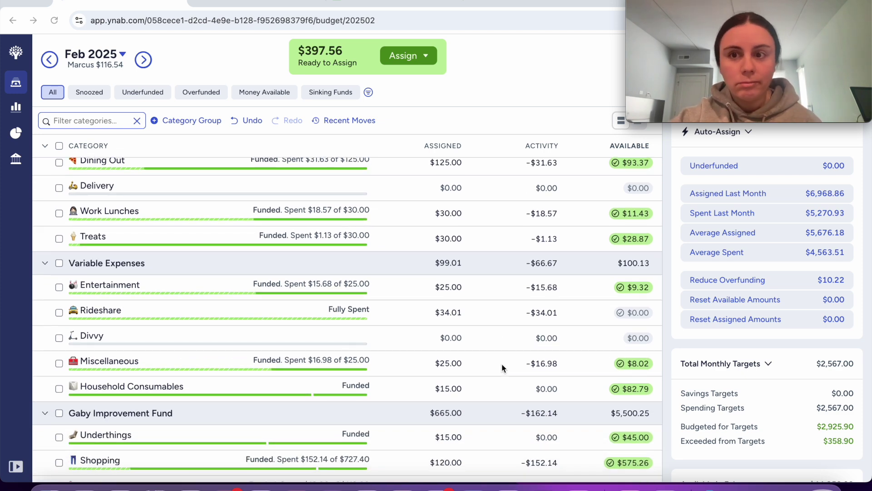
scroll(498, 380, down, 20)
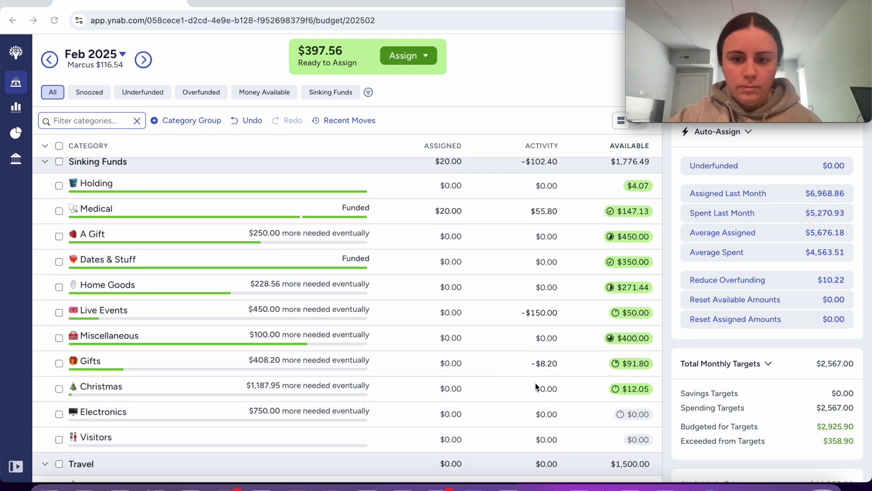
click(427, 312)
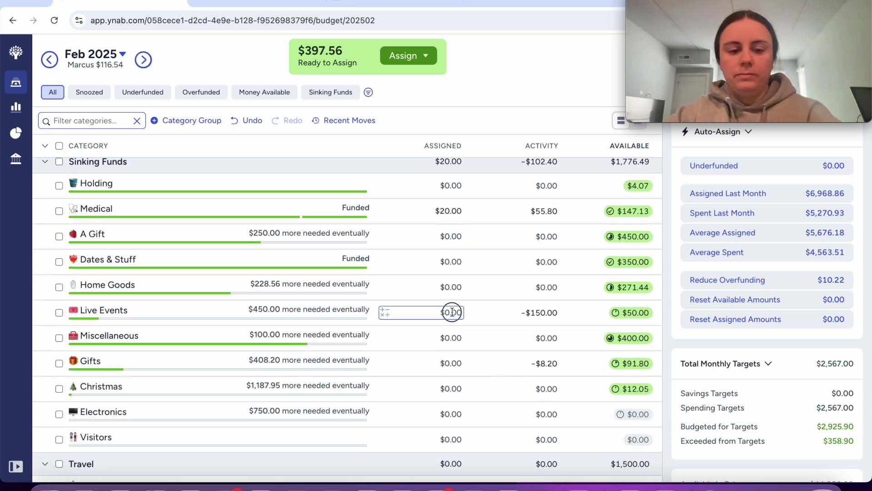
text(50)
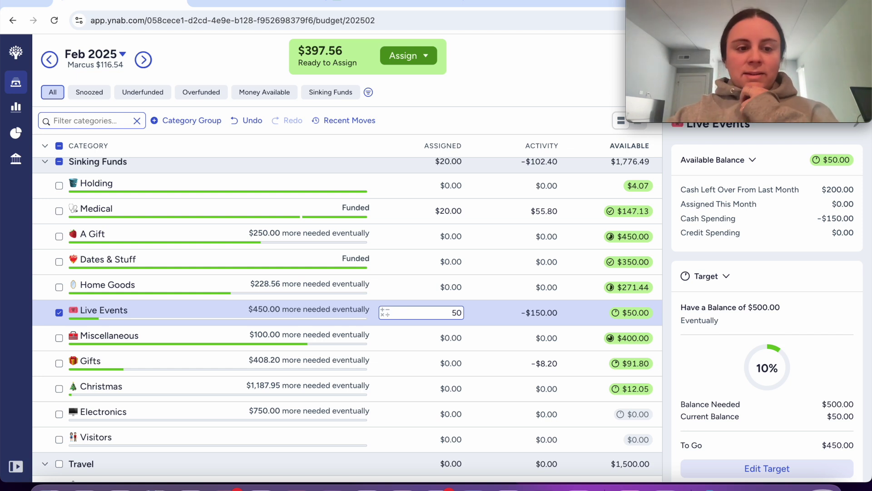
click(453, 338)
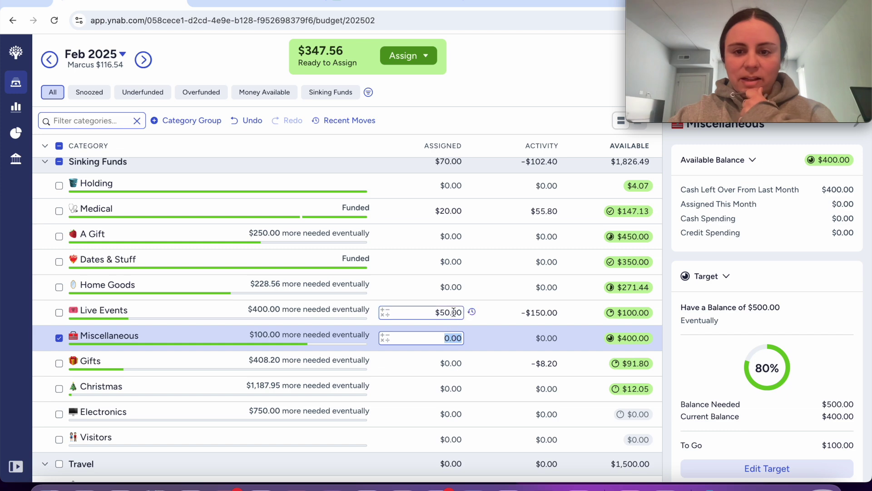
Assign $28.56 to the Home Goods category in the Sinking Funds group.
click(458, 287)
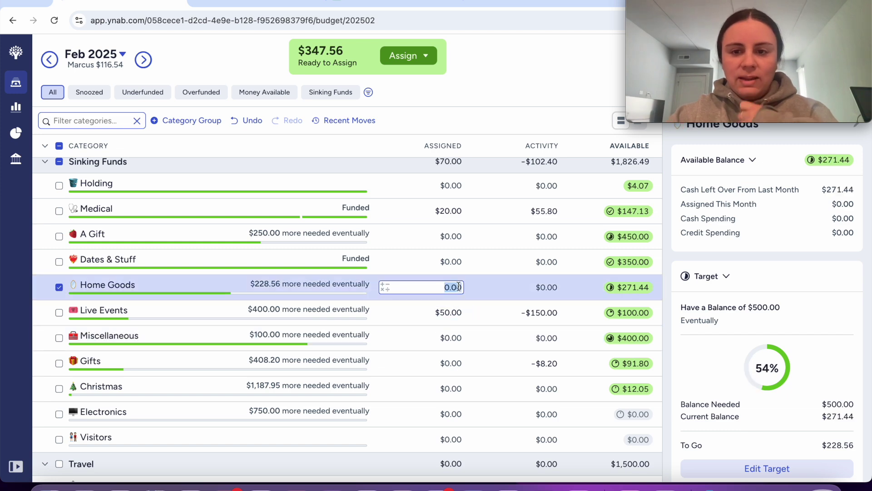
text(28.56)
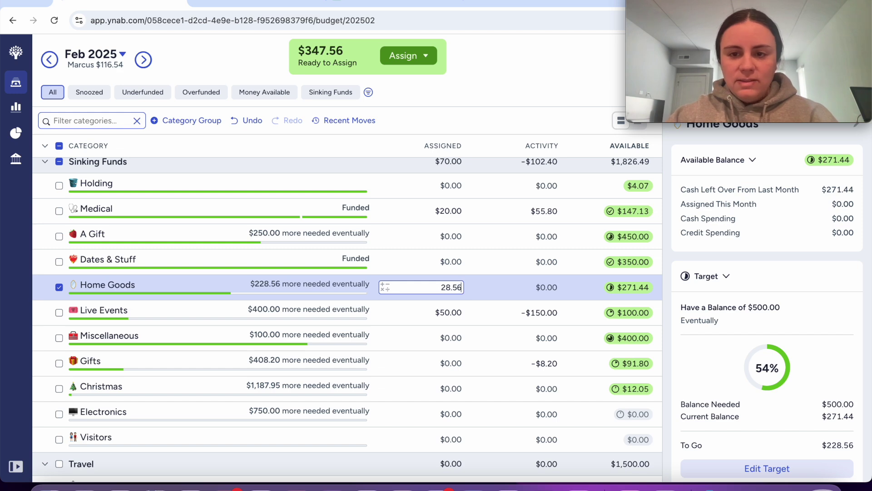
key(Return)
click(453, 310)
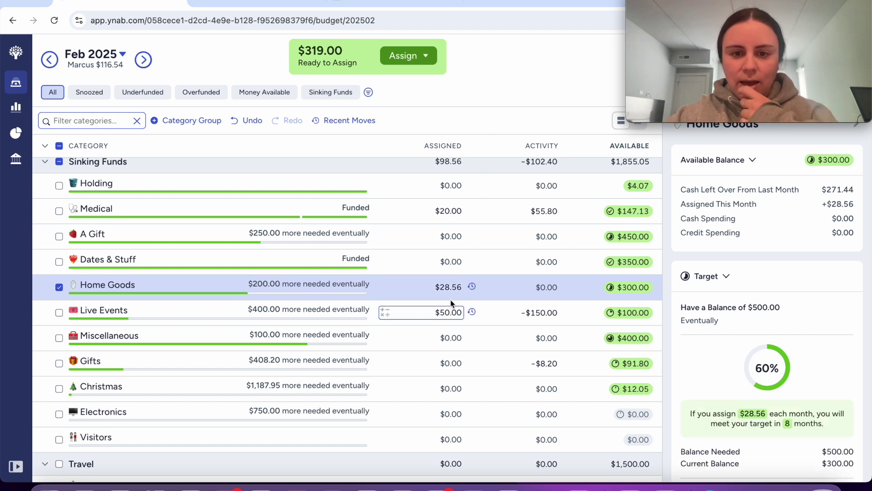
Assign $25 to the A Gift category in the Sinking Funds group.
click(453, 260)
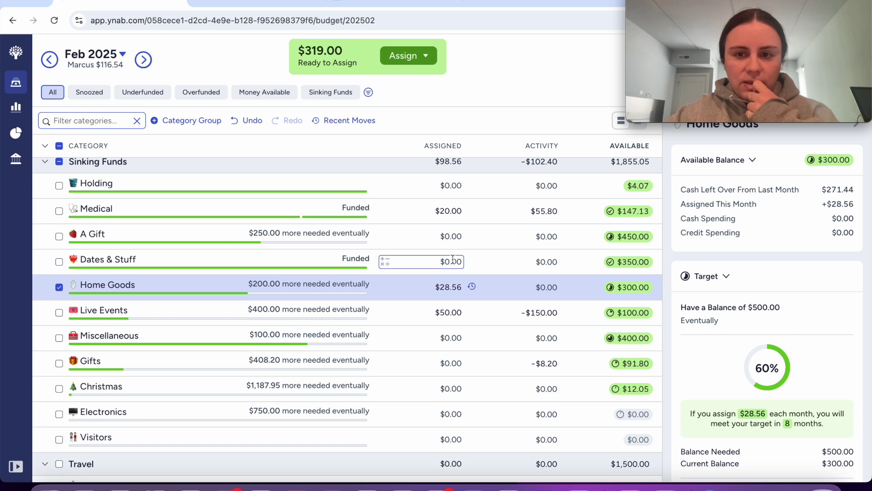
click(453, 237)
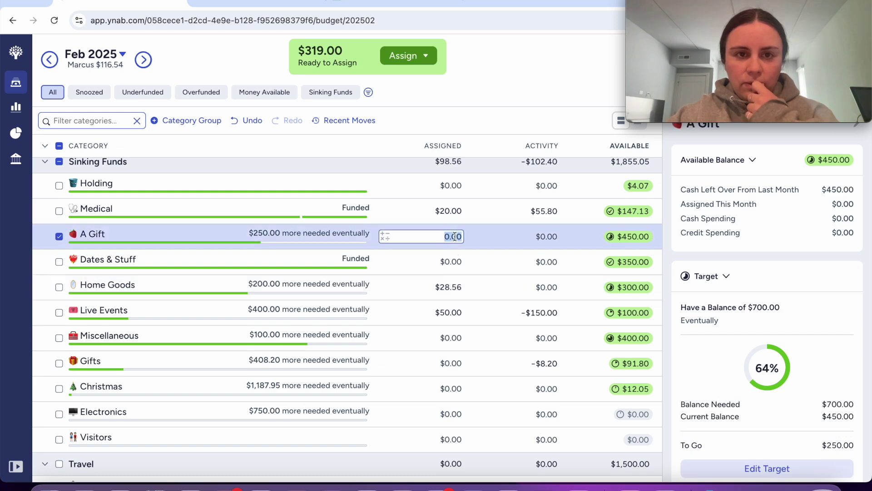
text(25)
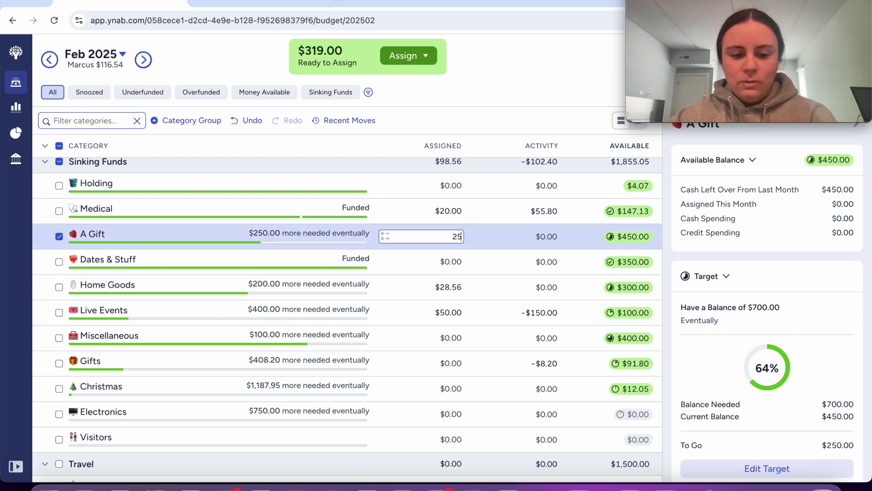
key(Return)
click(414, 260)
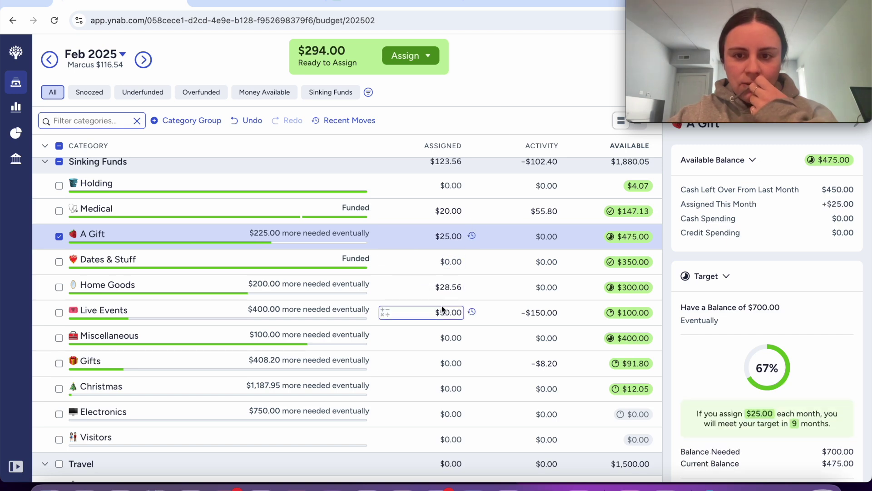
Assign $25 to the Miscellaneous category in the Sinking Funds group.
click(454, 336)
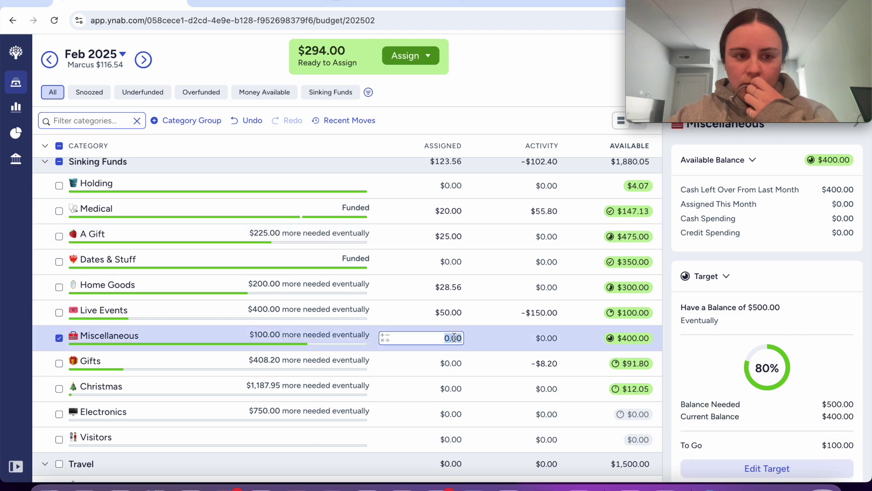
text(25)
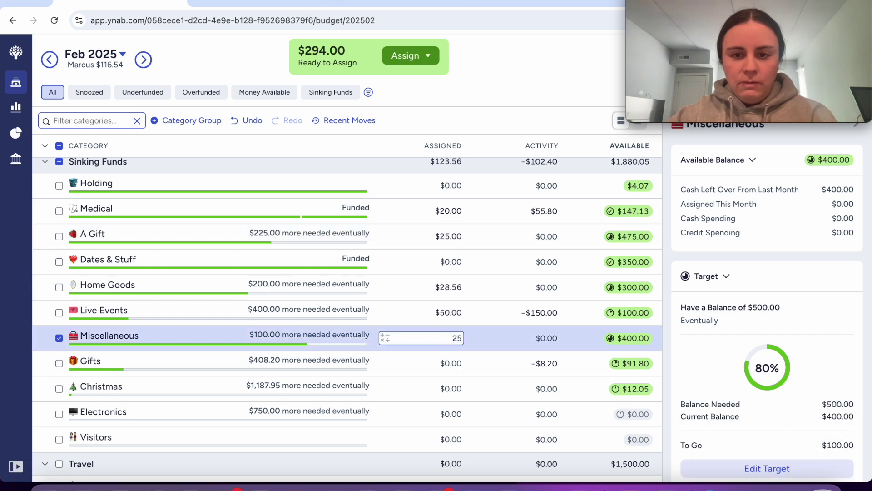
click(498, 94)
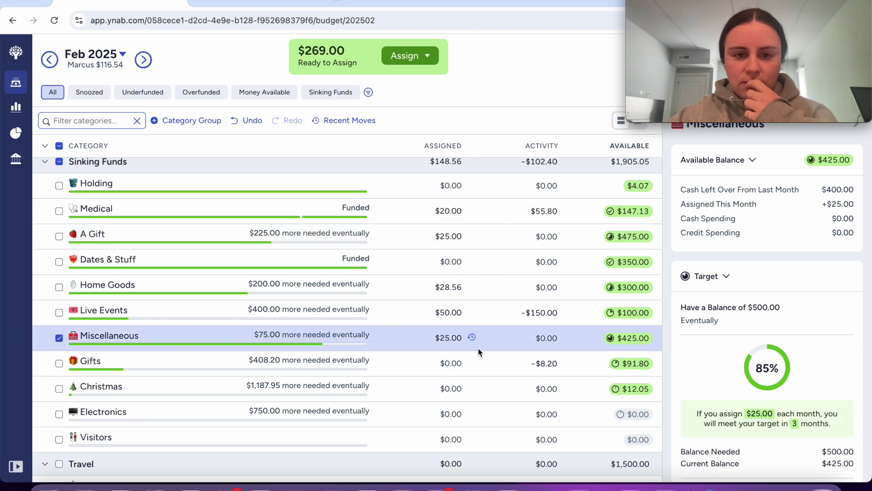
Assign $8.20 to the Gifts category in the Sinking Funds group for February 2025.
click(454, 363)
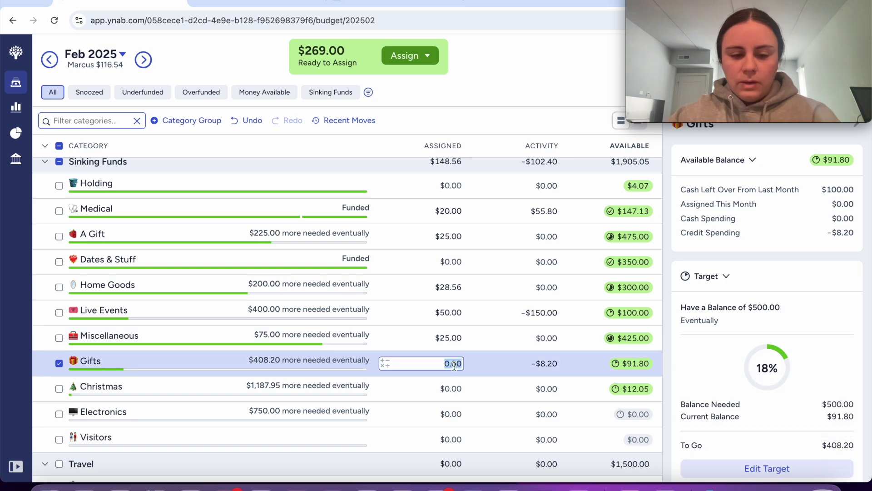
text(8.20)
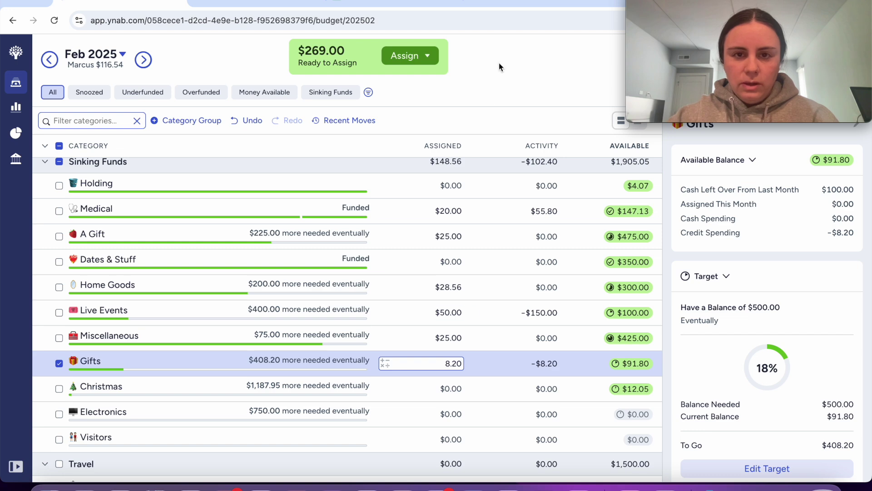
key(Return)
Assign $27.95 to the Christmas category in the Sinking Funds group.
click(447, 390)
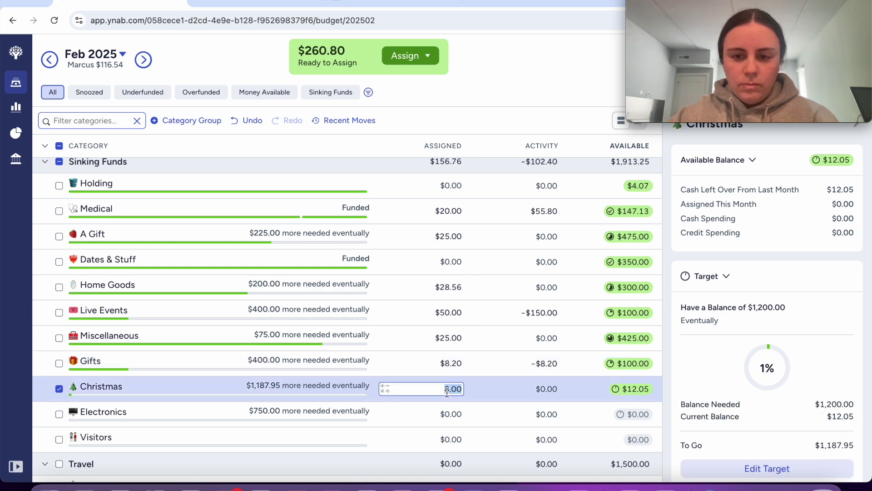
text(27.95)
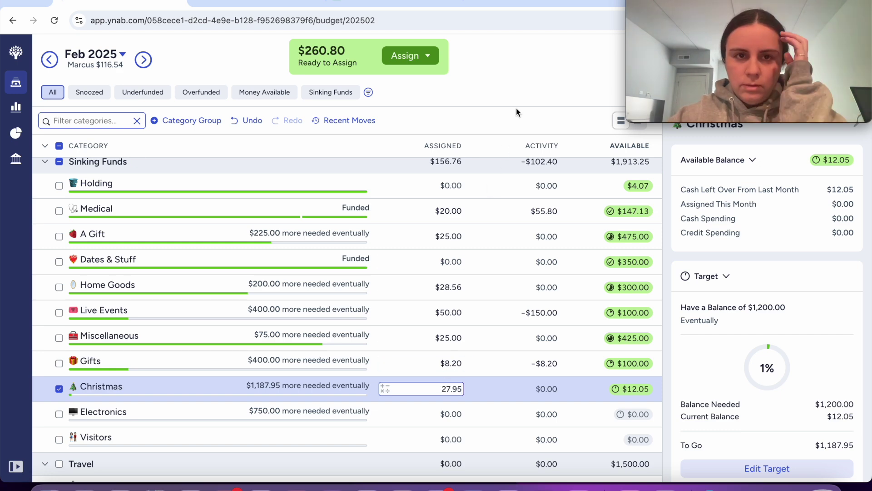
key(Return)
Assign $50 to the My Birthday category for February 2025.
scroll(568, 233, up, 4)
click(450, 275)
text(50)
key(Return)
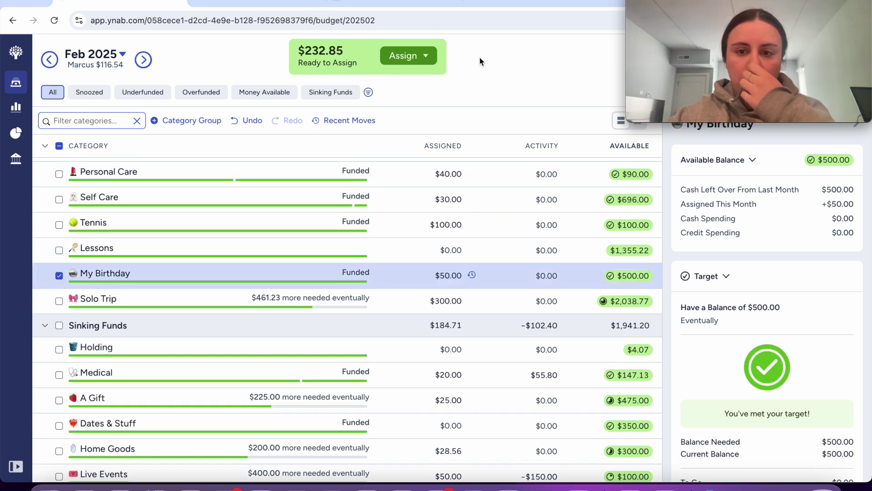
Add $4 to the amount assigned to the Self Care category.
scroll(456, 291, up, 2)
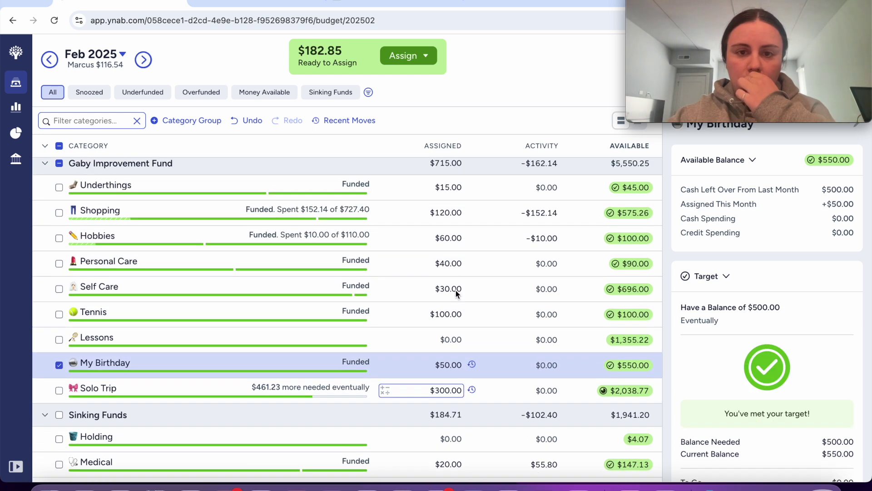
click(456, 290)
text(+4)
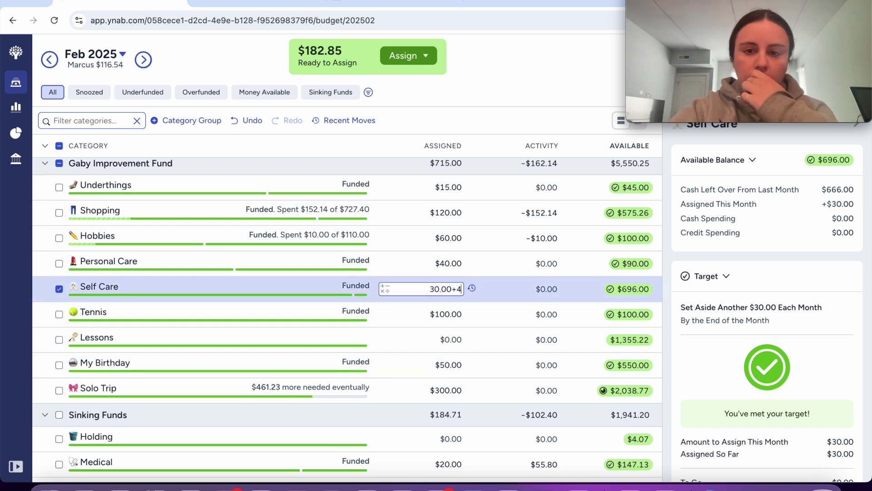
key(Return)
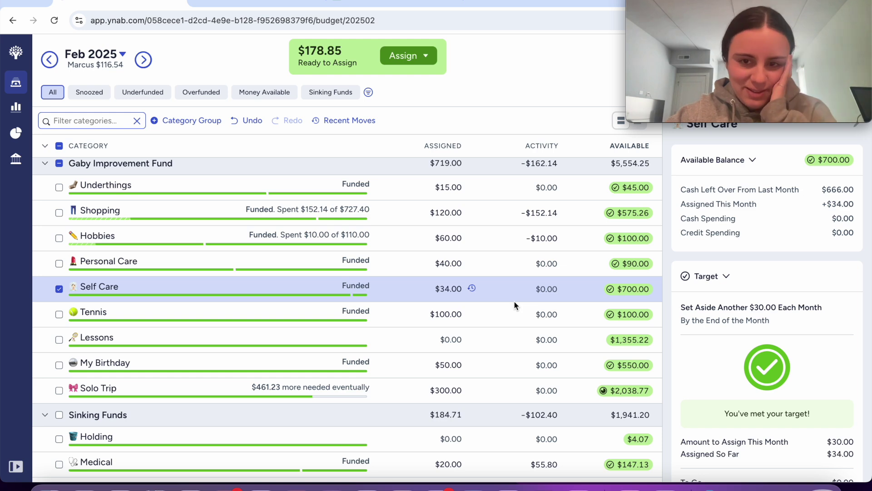
Assign $5.75 to the Brokerage category in the Save/Invest group.
scroll(515, 301, up, 15)
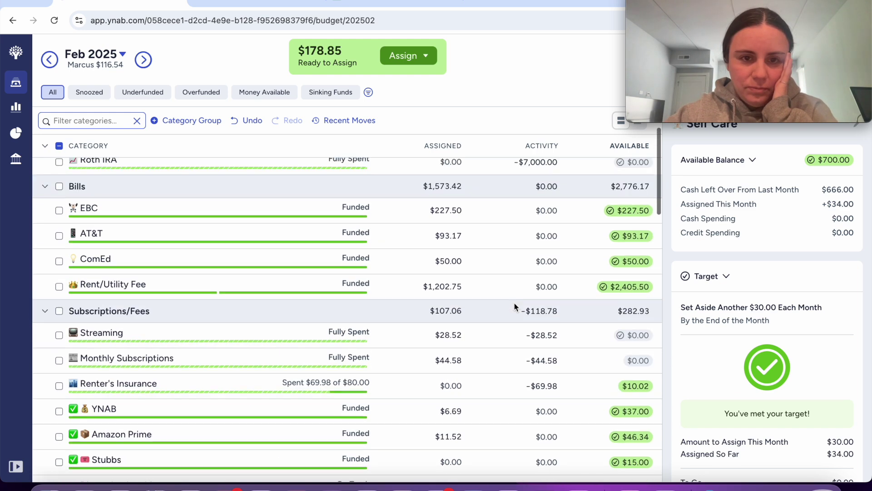
click(451, 194)
text(5.5)
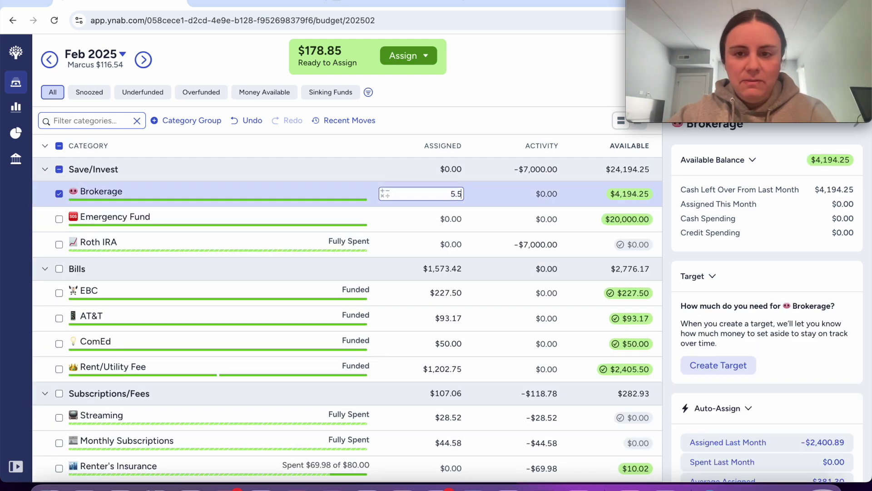
key(BackSpace)
key(BackSpace)
text(.)
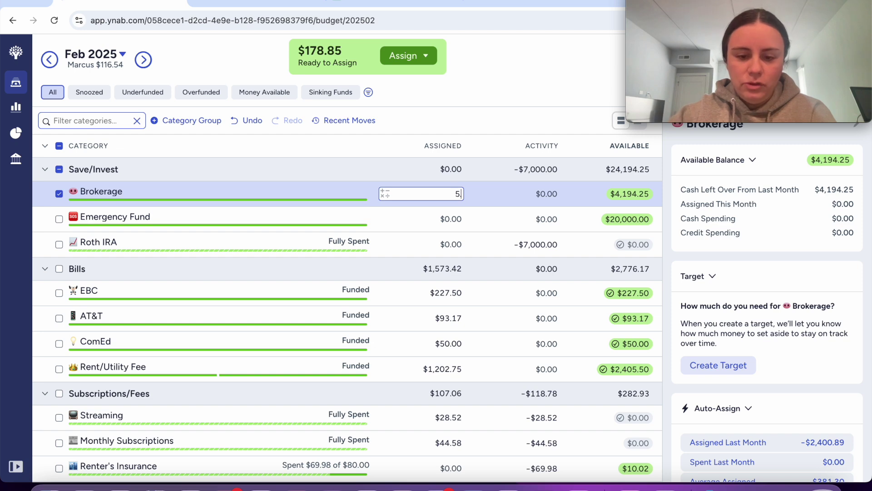
text(75)
key(Return)
Add $50 to the amount assigned to the Live Events category in the Sinking Funds group.
scroll(502, 321, down, 15)
scroll(502, 324, down, 4)
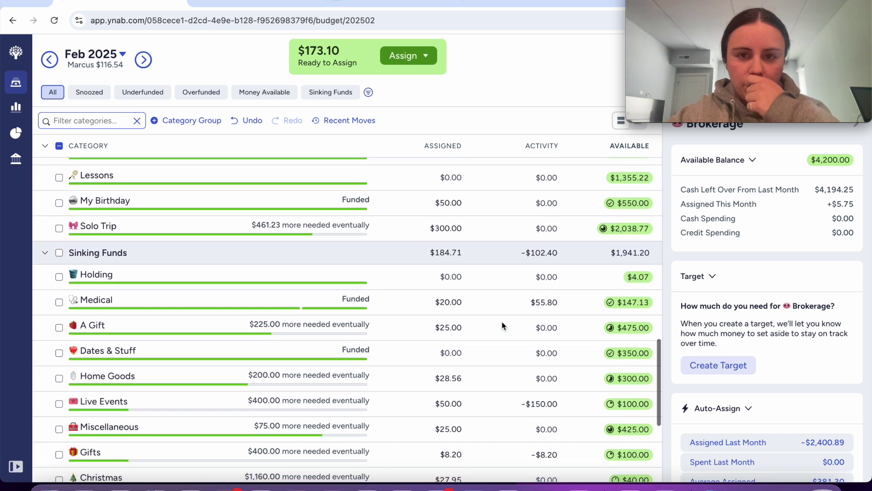
scroll(502, 325, up, 1)
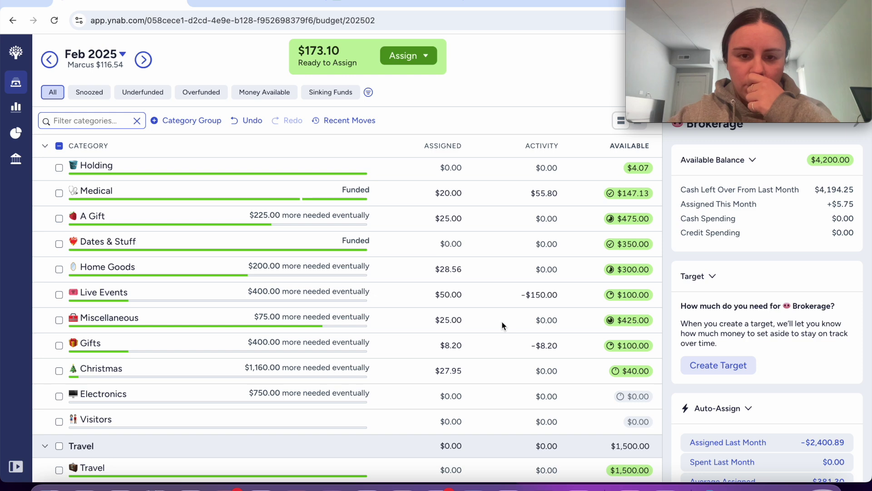
click(449, 294)
text(+50)
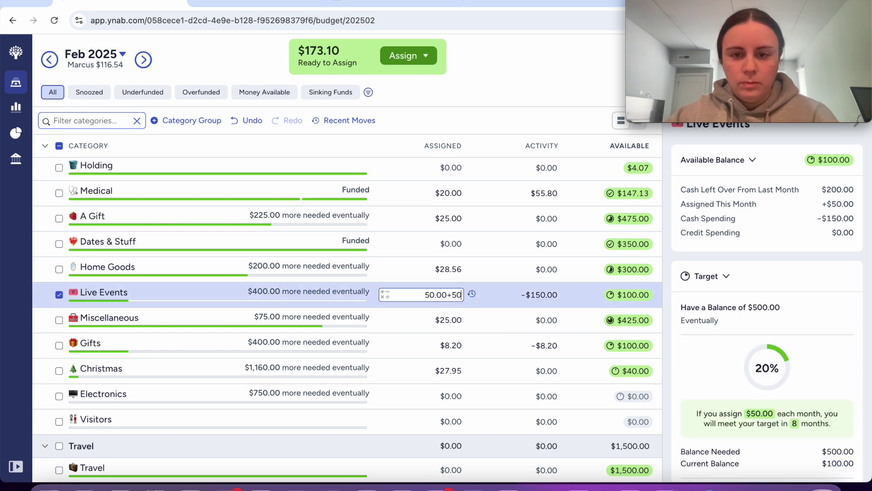
key(Return)
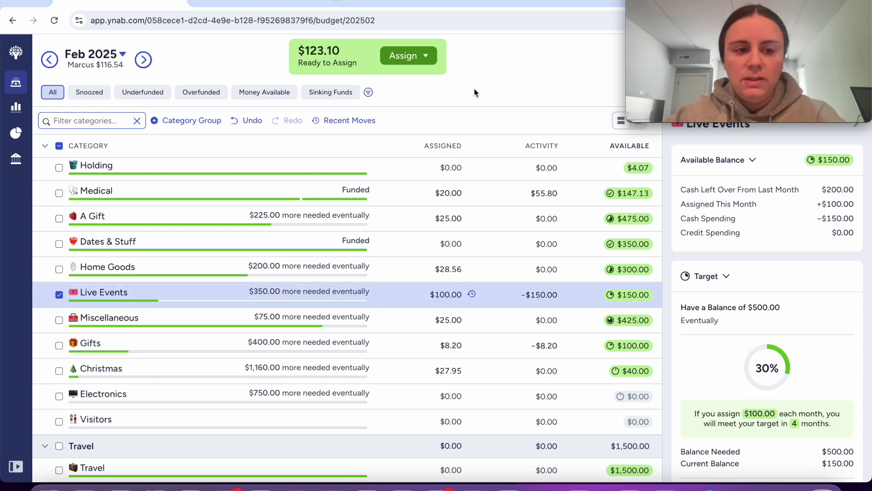
Add $75 to the amount assigned to the Miscellaneous category and deselect that category.
click(449, 320)
text(+75)
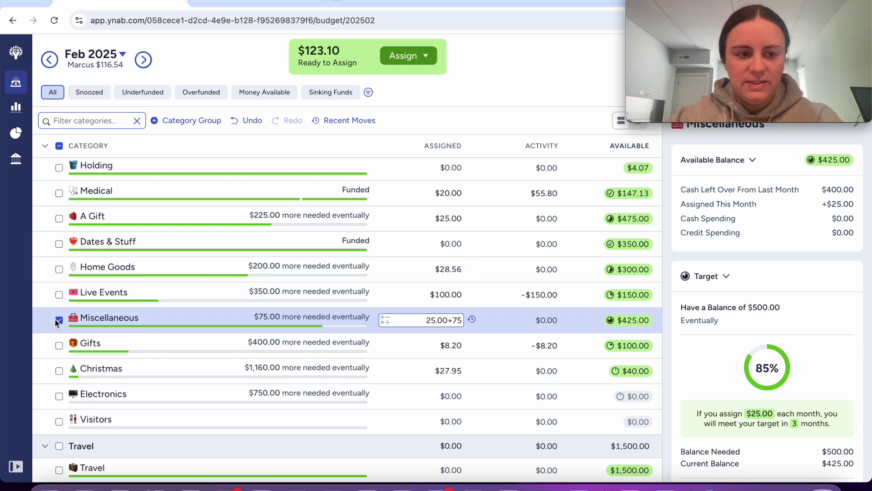
key(Return)
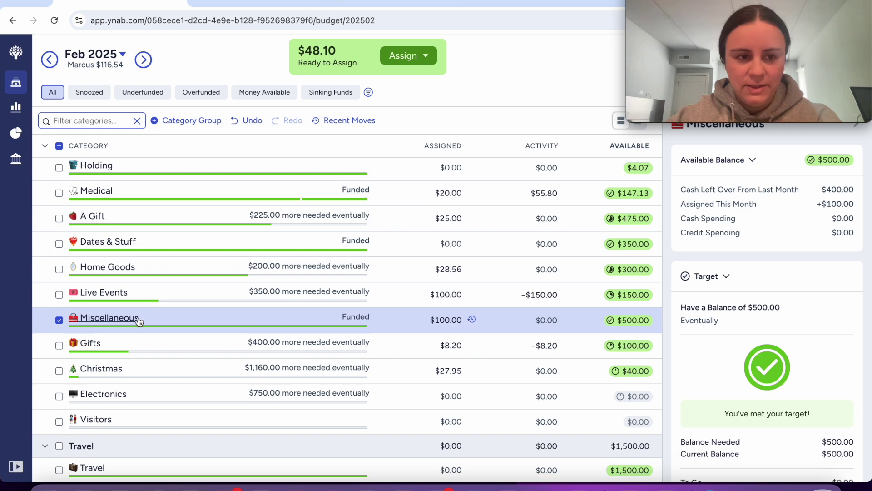
click(58, 320)
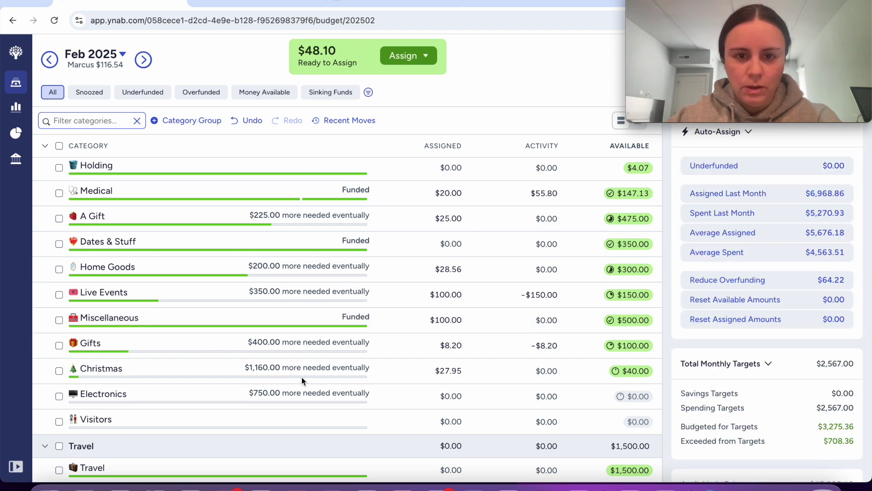
Review the assigned and available amounts of the personal spending and Sinking Funds categories to decide where the remaining money goes.
scroll(301, 377, down, 1)
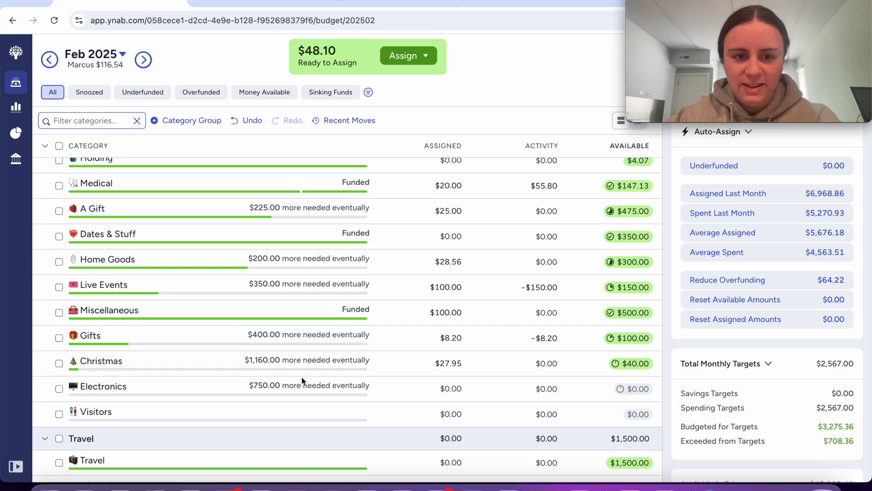
click(414, 366)
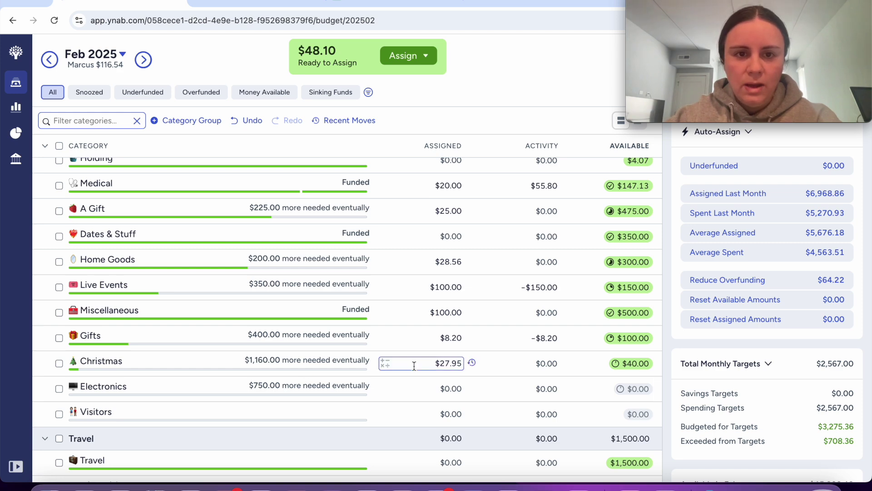
key(ctrl+z)
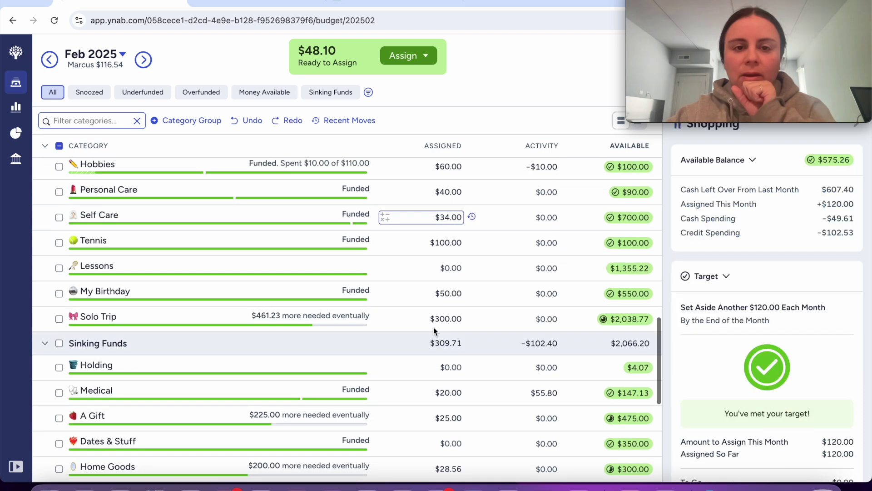
key(Tab)
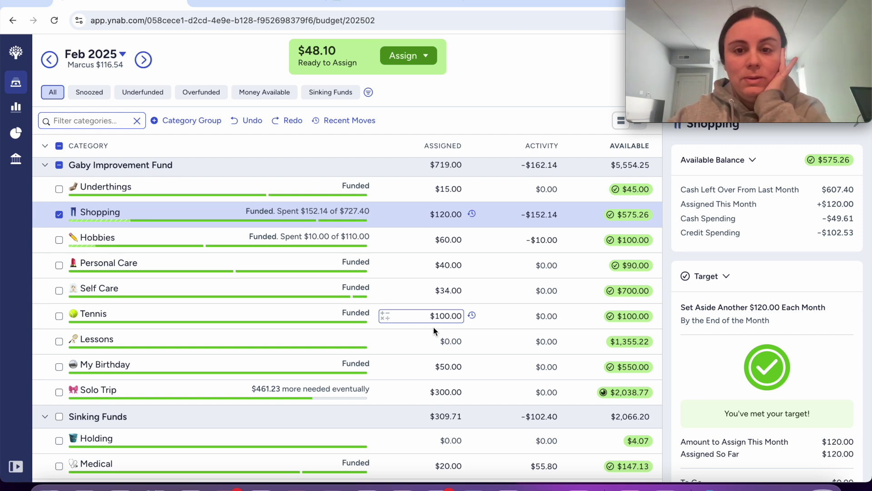
scroll(532, 366, down, 5)
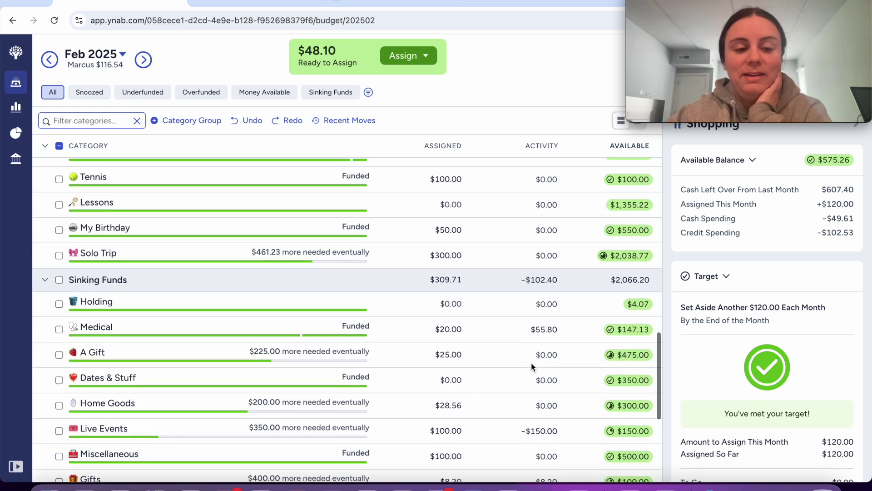
click(457, 206)
scroll(457, 206, down, 1)
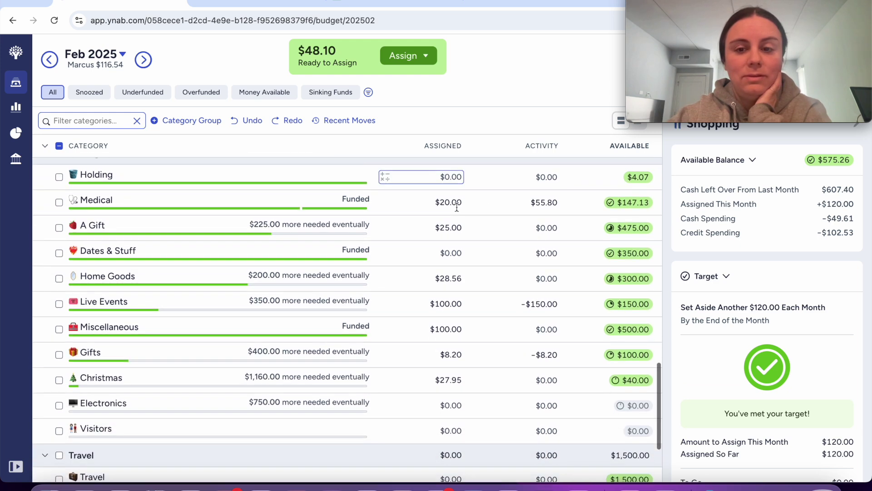
scroll(483, 202, down, 1)
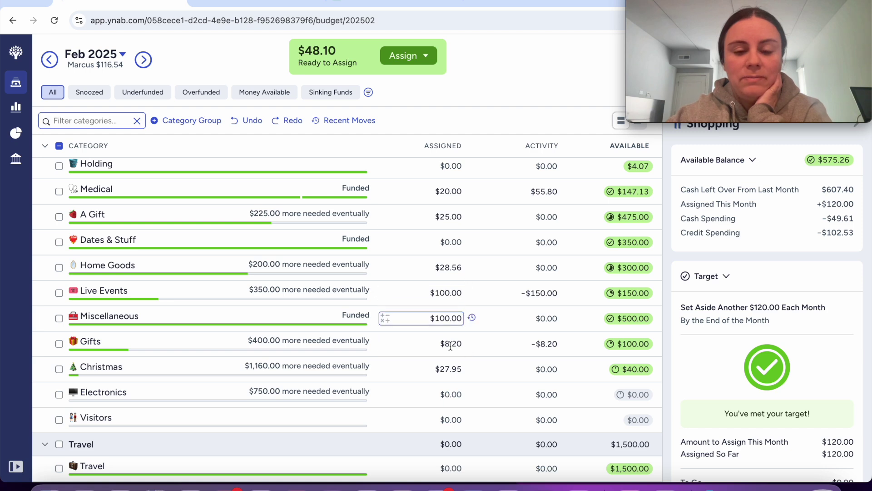
Switch to the Calendar app to check the February 2025 events, and return to the budget.
click(442, 483)
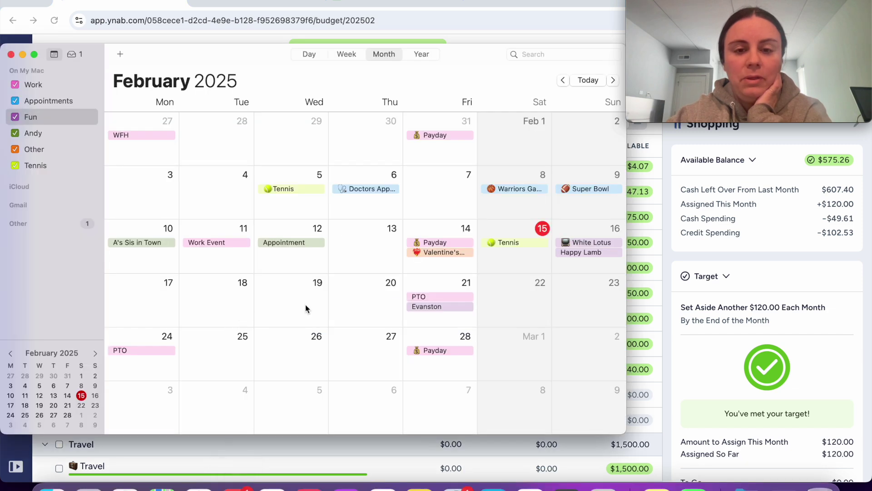
click(23, 55)
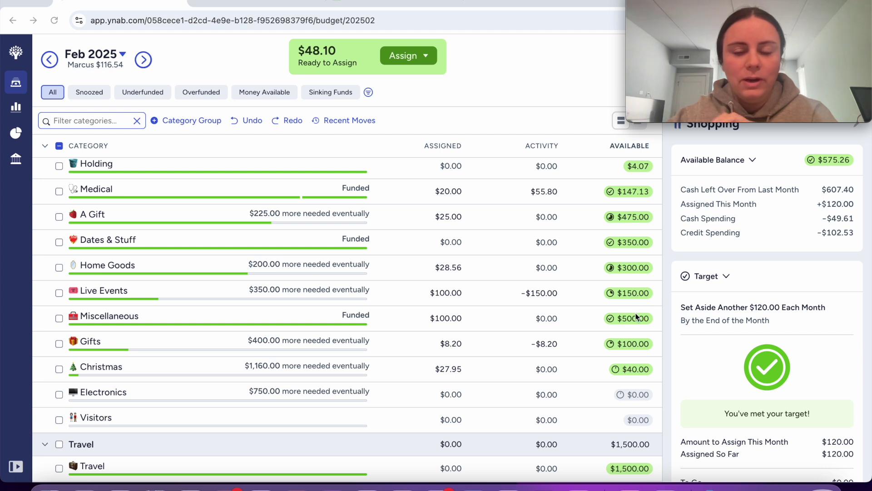
Add $45 to the amount assigned to the Live Events category.
click(449, 292)
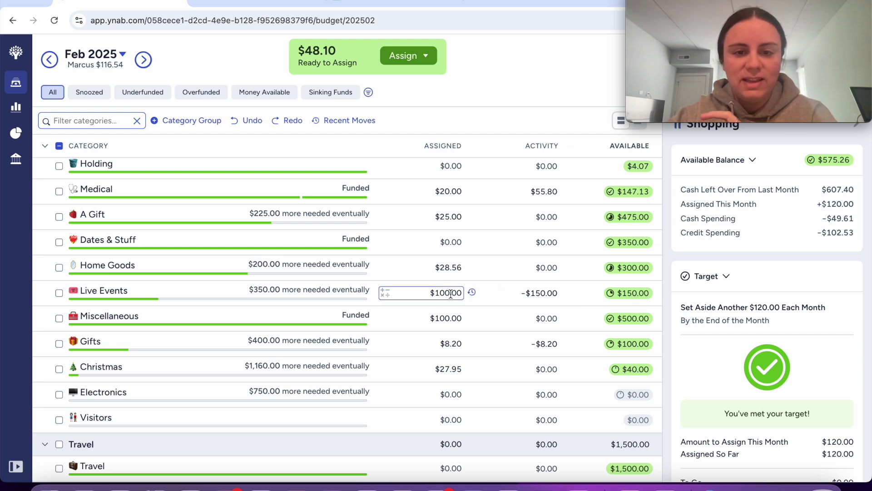
key(Right)
text(+45)
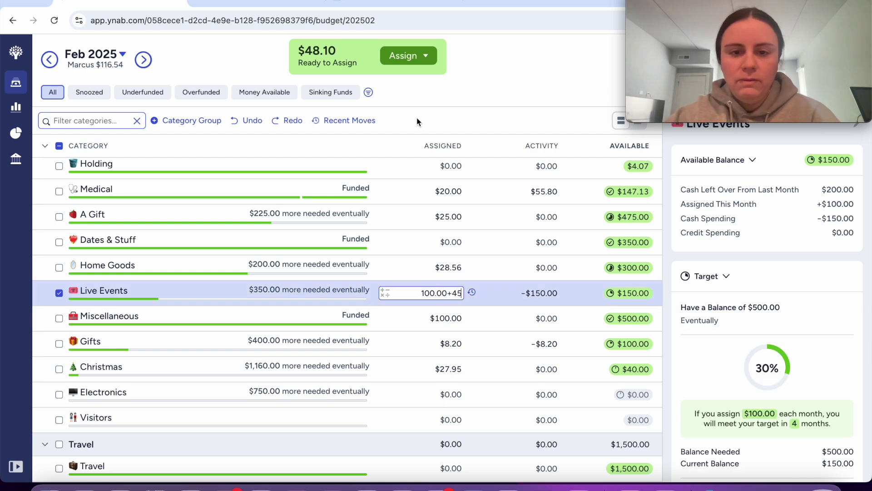
key(Return)
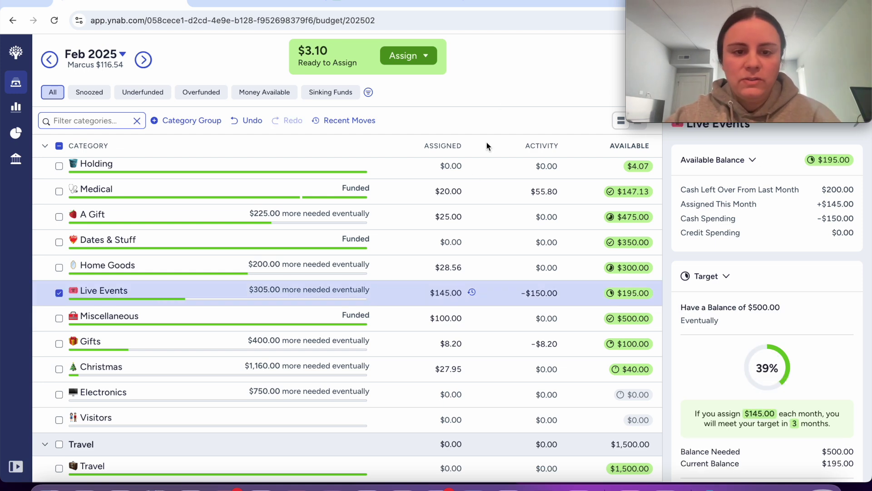
Assign $3.10 to the Holding category in the Sinking Funds group.
scroll(454, 172, up, 1)
click(453, 176)
text(3.1)
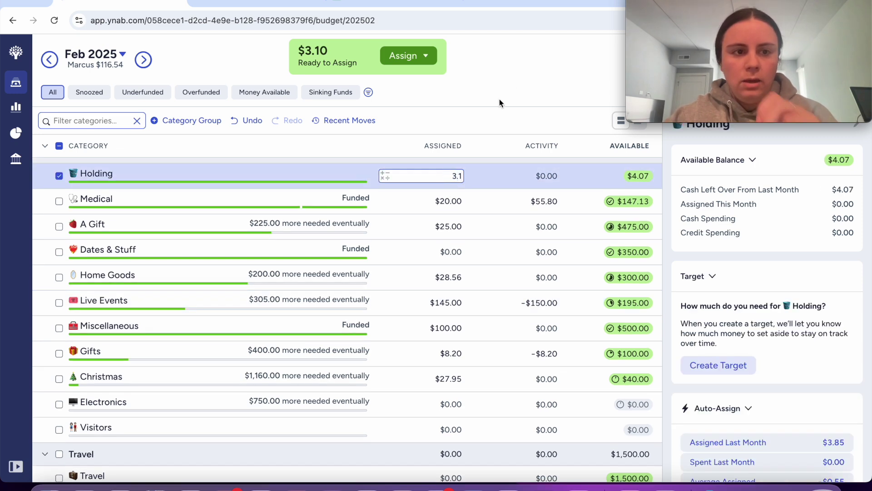
key(Return)
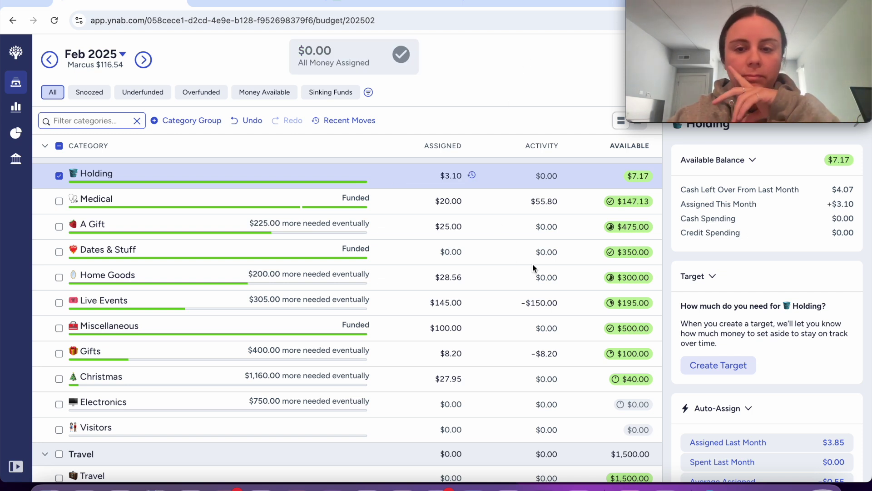
Add a green check mark emoji to the front of the Miscellaneous category's name in the Sinking Funds group.
click(443, 328)
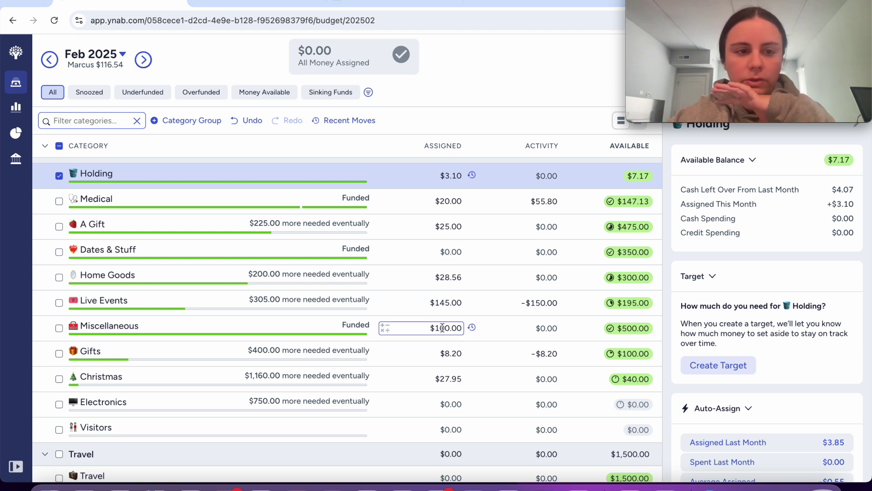
key(Escape)
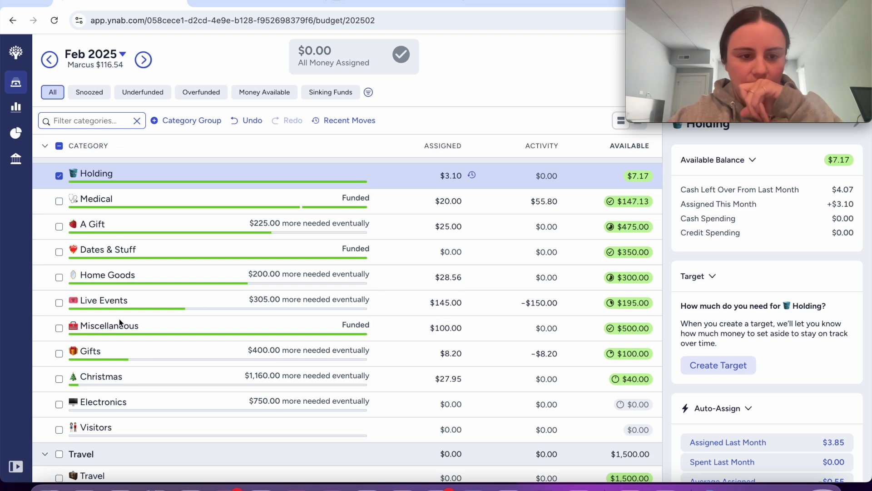
click(78, 328)
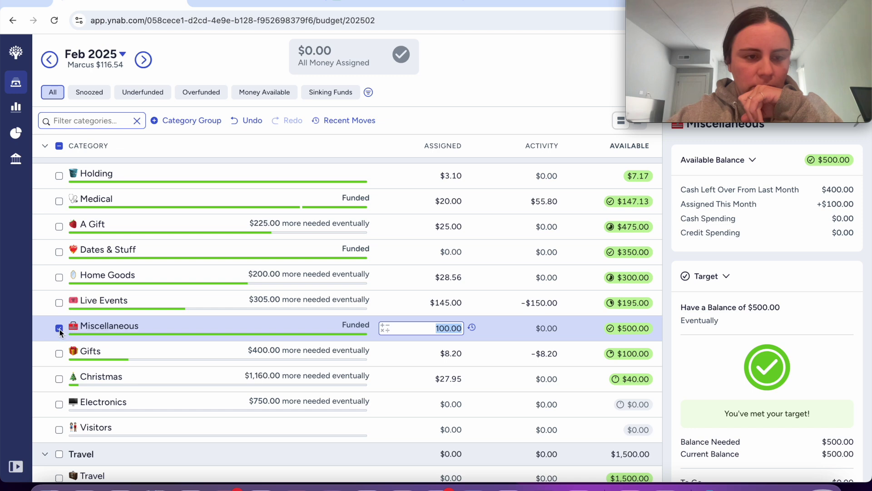
click(61, 328)
click(82, 328)
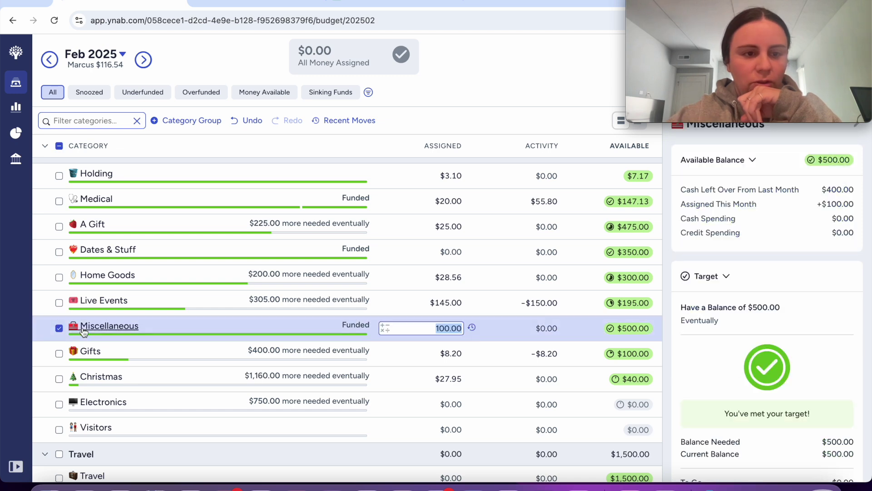
click(83, 331)
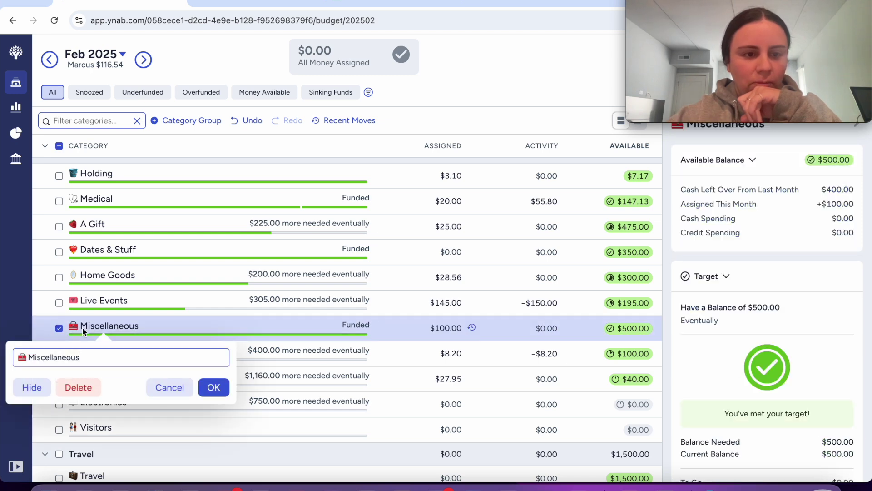
click(20, 357)
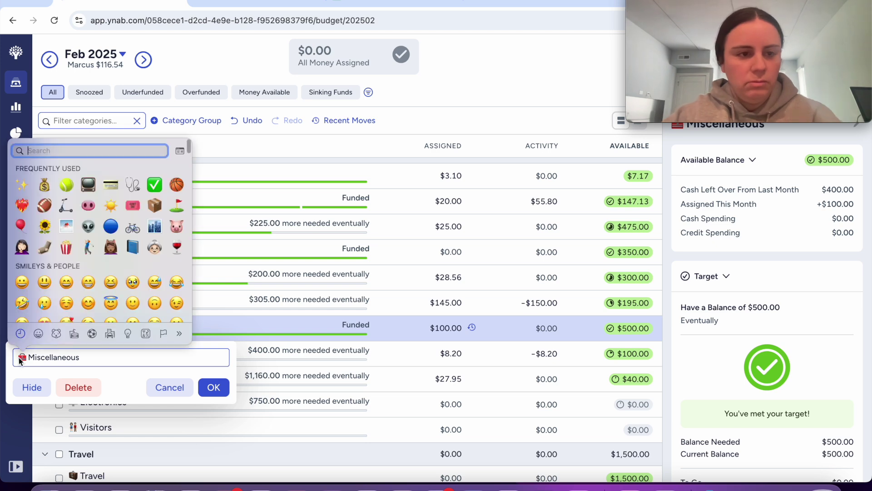
click(155, 184)
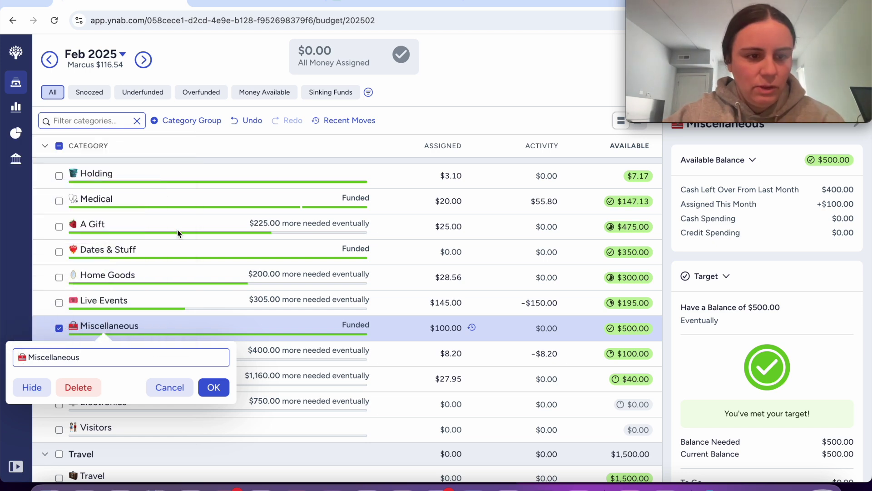
click(214, 387)
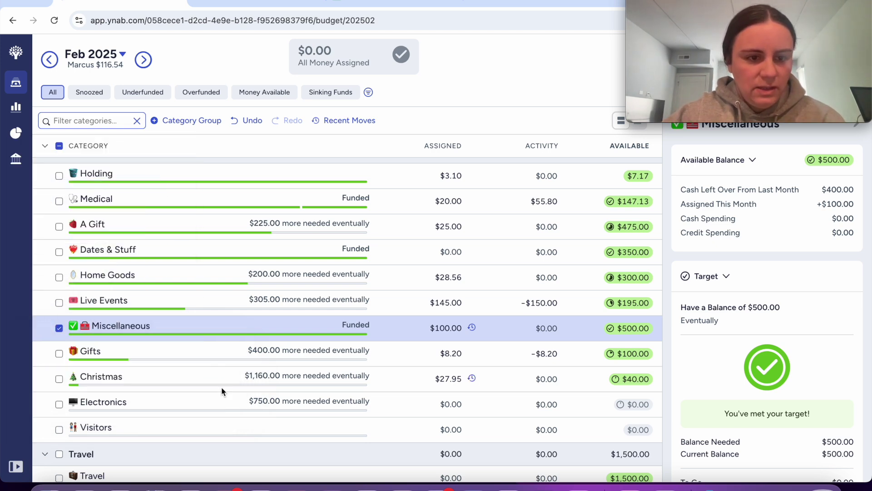
Put a green check mark emoji before the name of the Dates & Stuff category and clear the category selection.
click(97, 252)
click(20, 280)
click(103, 192)
click(222, 313)
key(Escape)
key(Escape)
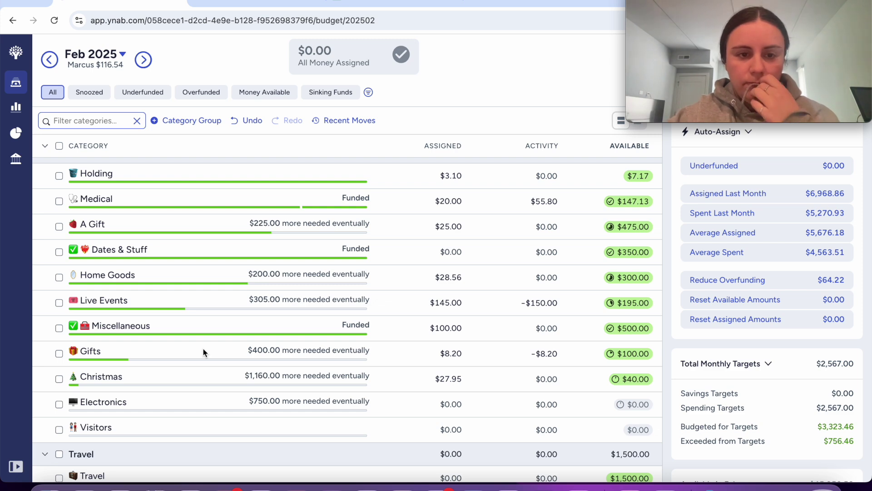
Review the available amounts of the Sinking Funds categories, and return to the Save/Invest group at the start of the budget.
scroll(203, 348, up, 1)
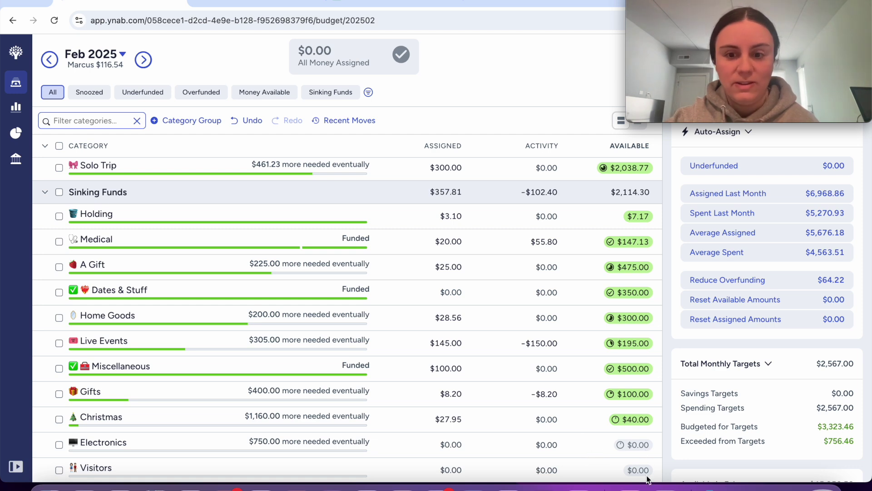
scroll(623, 463, down, 1)
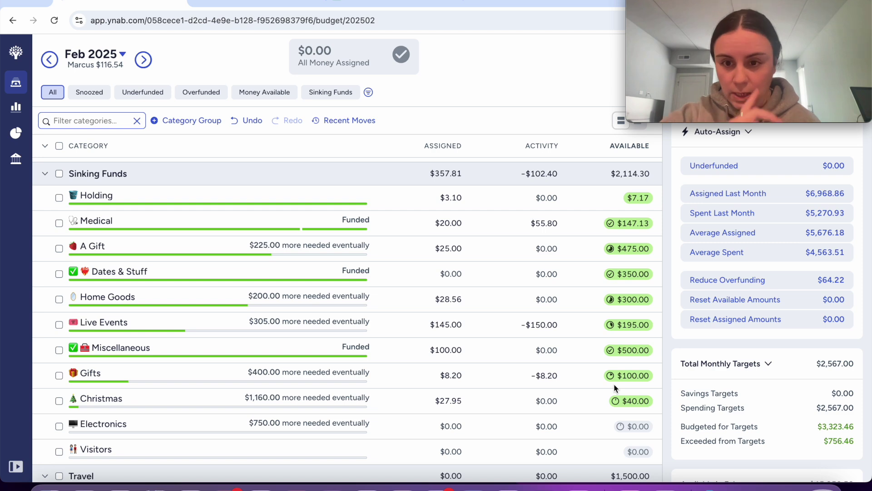
scroll(461, 377, down, 1)
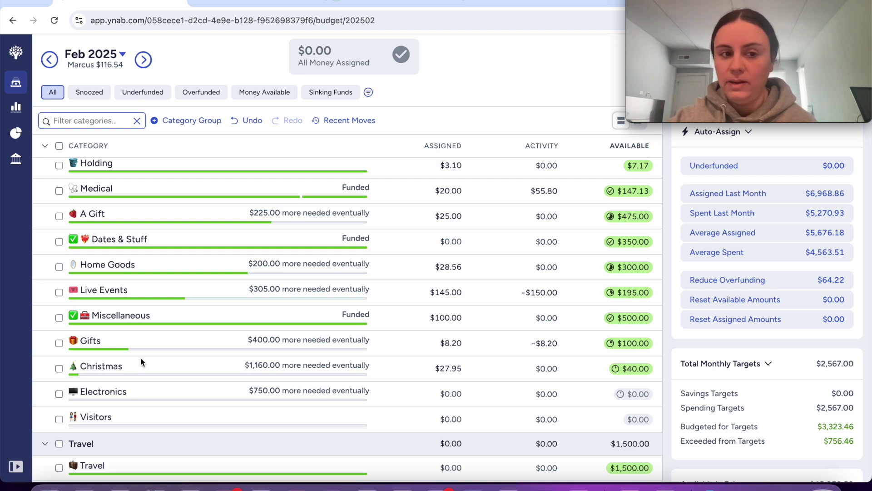
scroll(140, 361, up, 15)
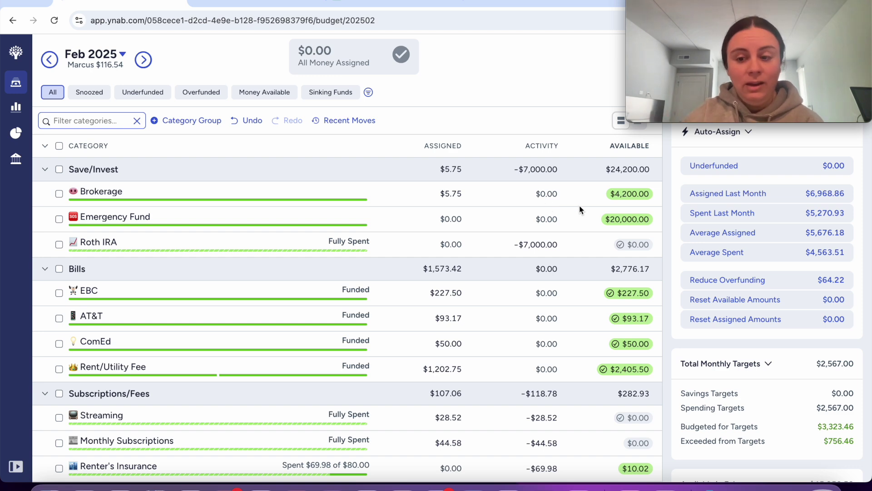
Switch to the Calendar app to check the remaining February 2025 events, and return to the budget to review the Bills and Subscriptions/Fees groups.
click(786, 486)
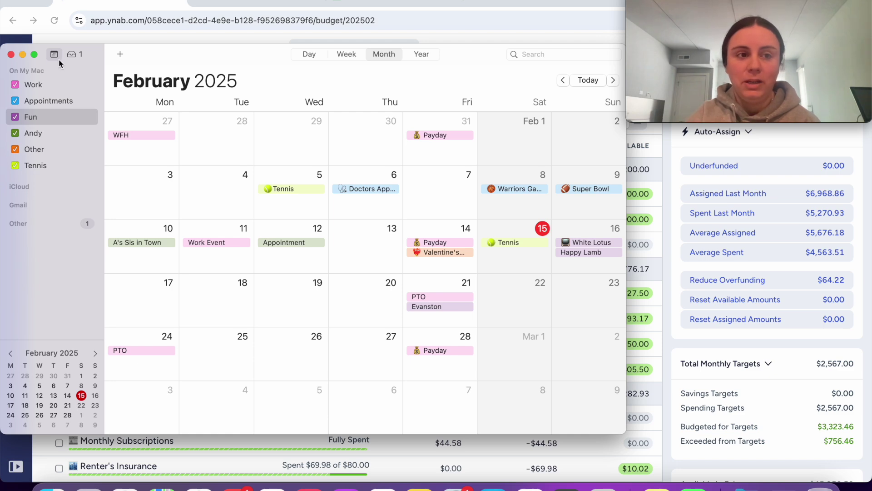
click(22, 54)
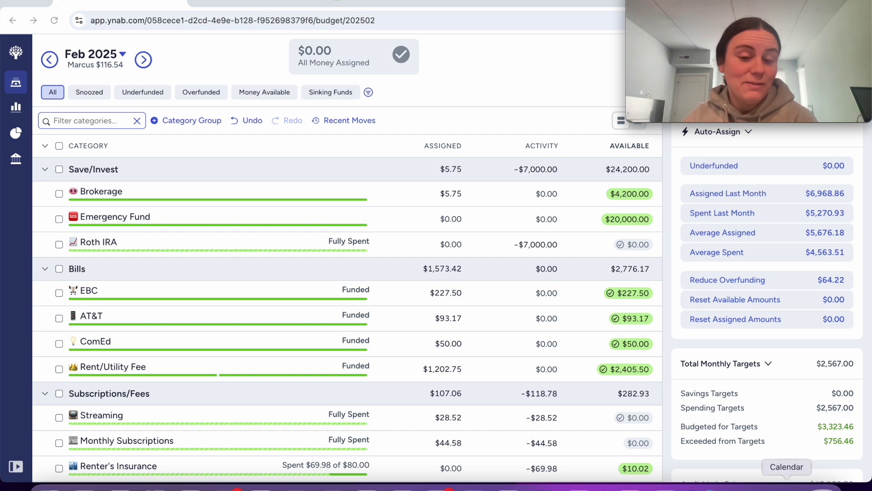
click(786, 485)
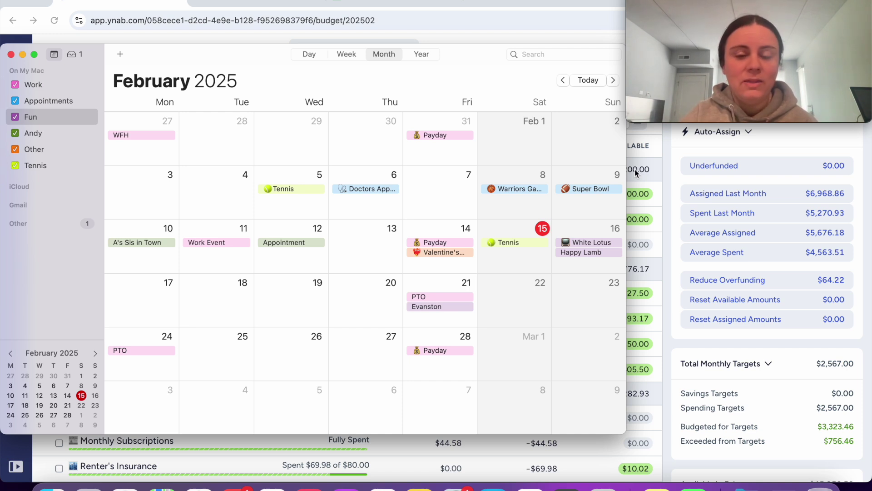
click(23, 55)
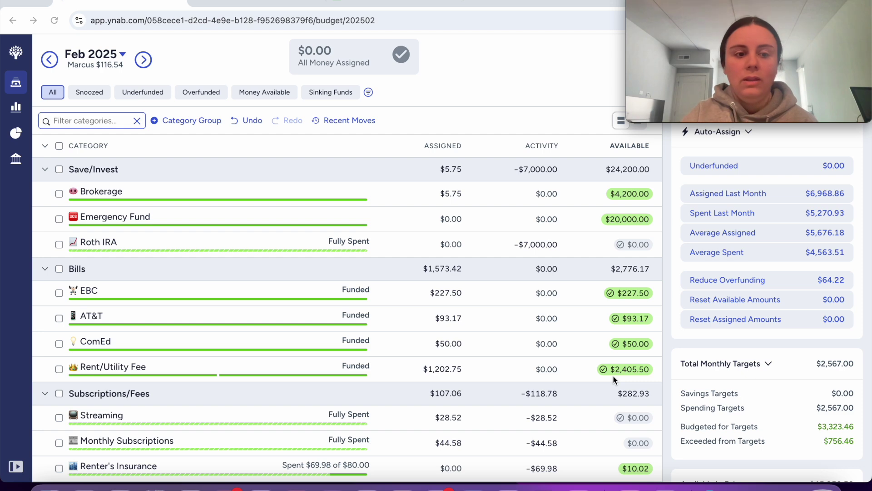
scroll(592, 413, down, 3)
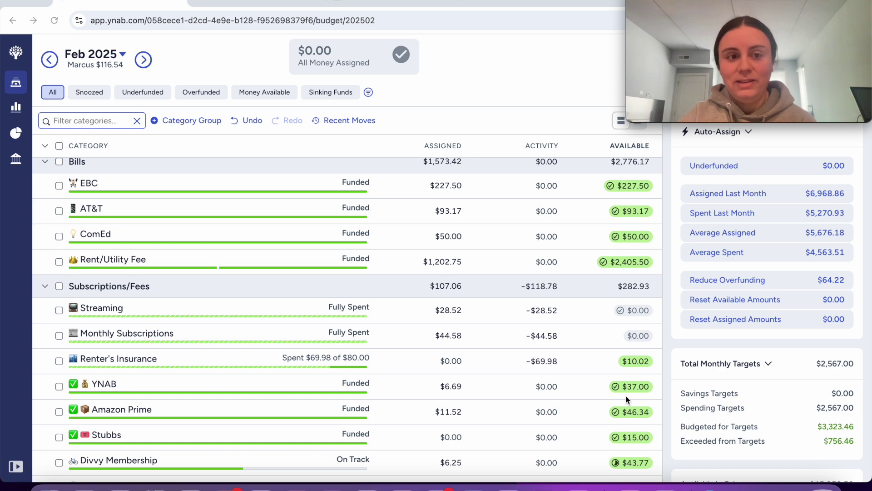
scroll(626, 399, up, 2)
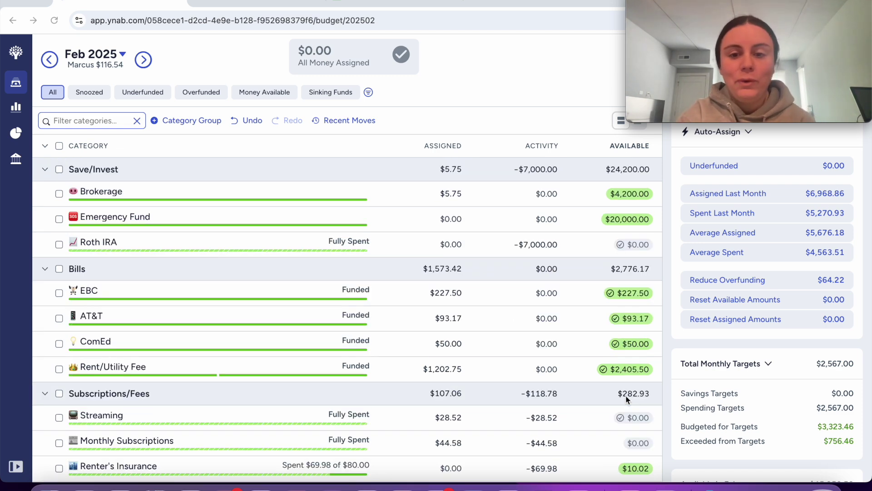